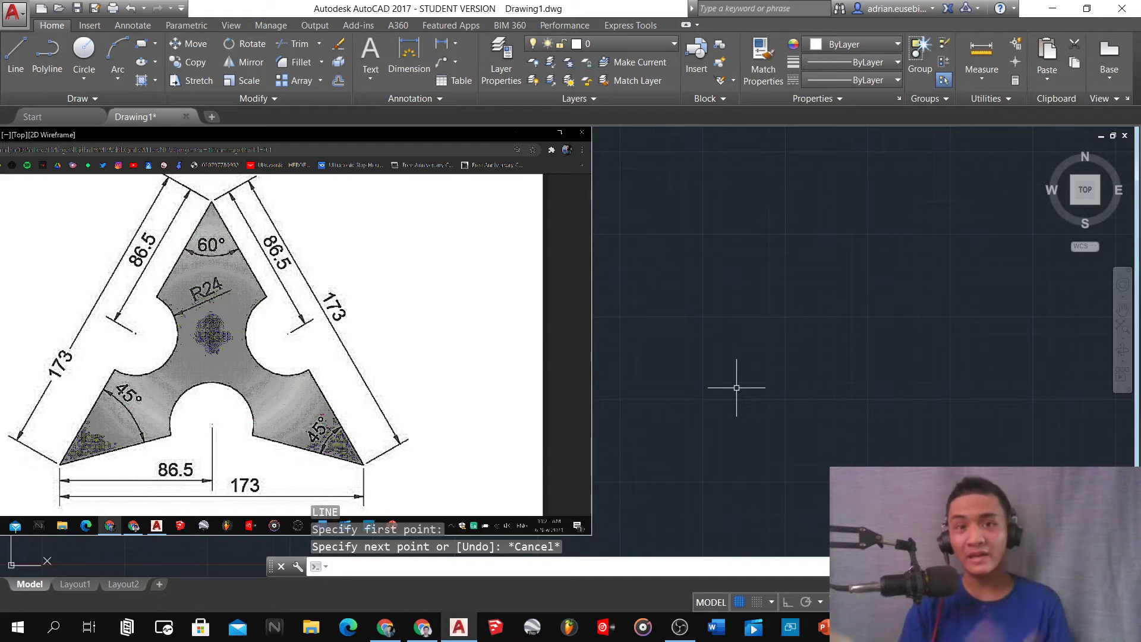
Step: Draw a horizontal 173-unit base line with Ortho turned on
key(alt)
key(Escape)
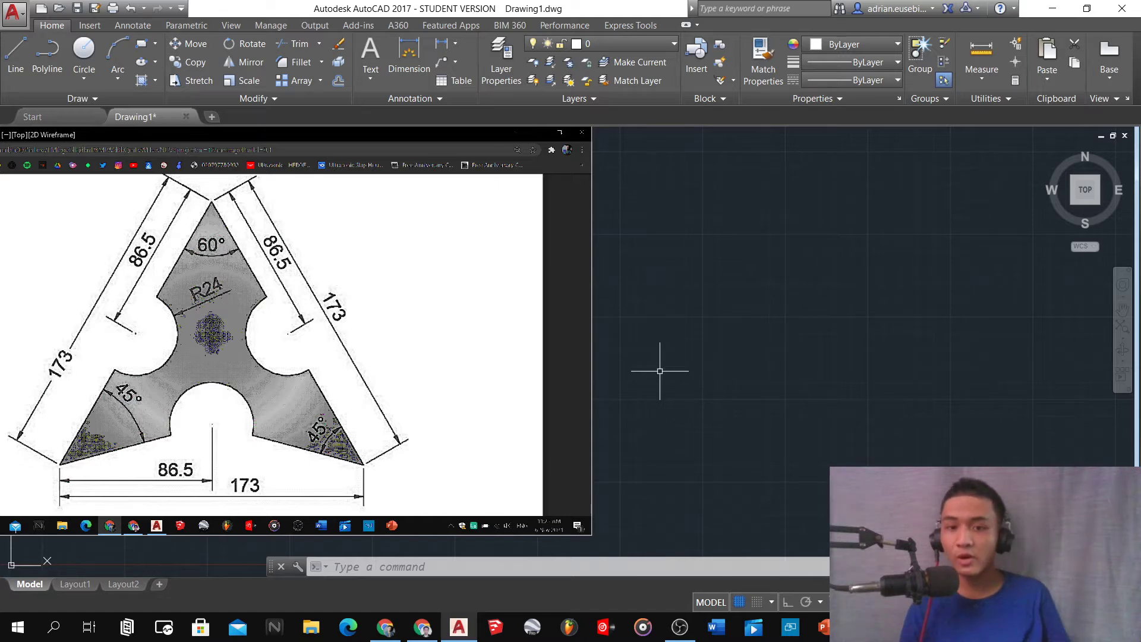
text(L)
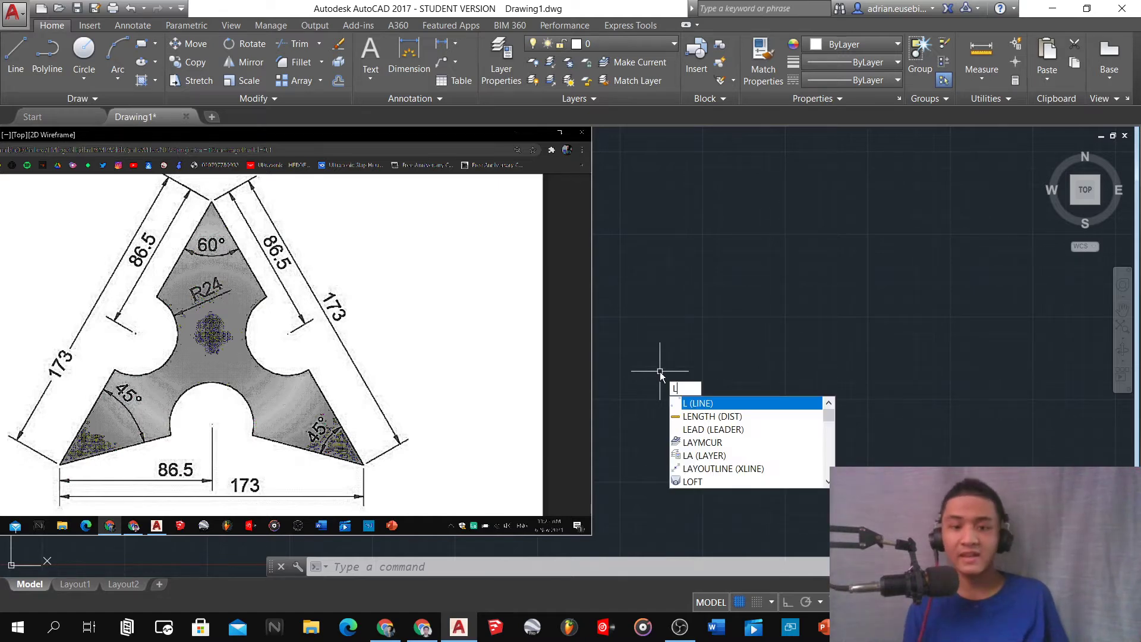
key(Return)
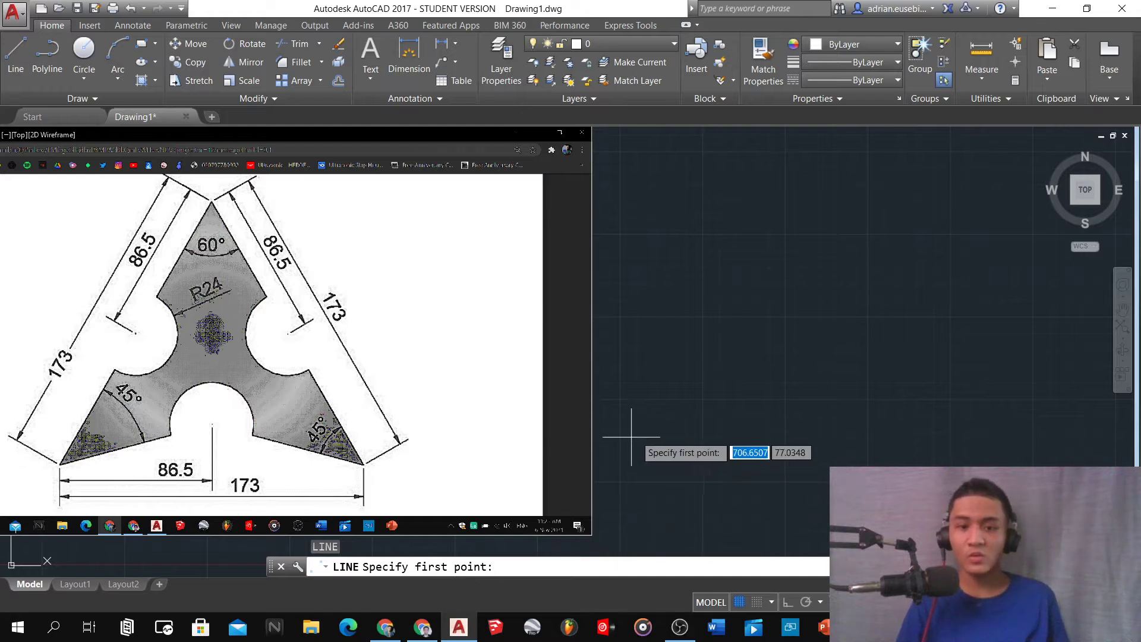
click(678, 435)
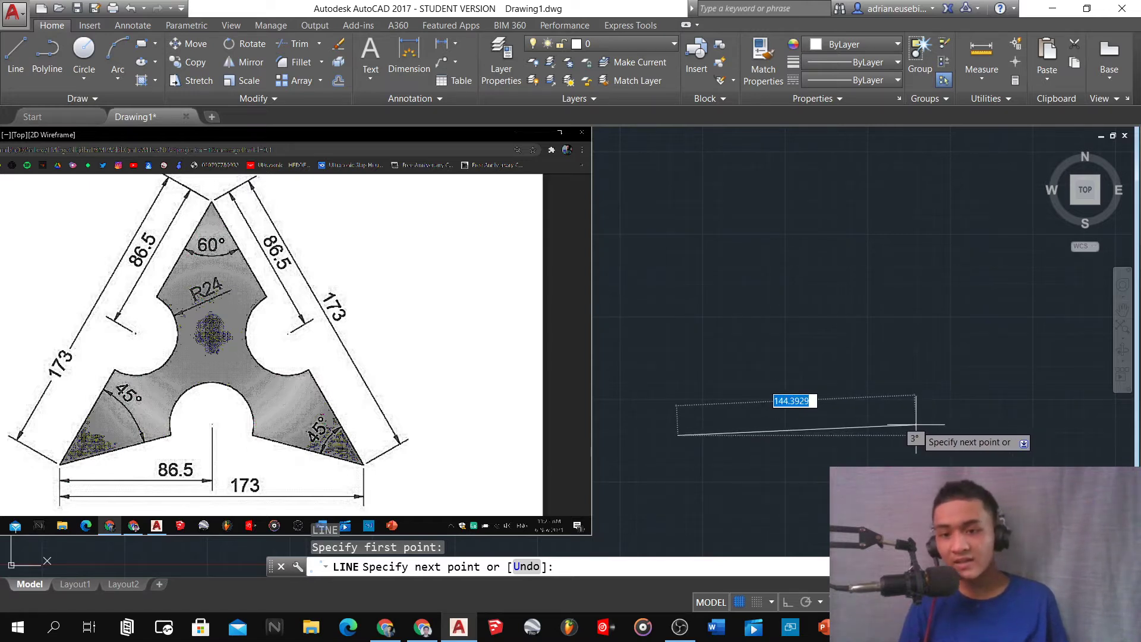
key(F8)
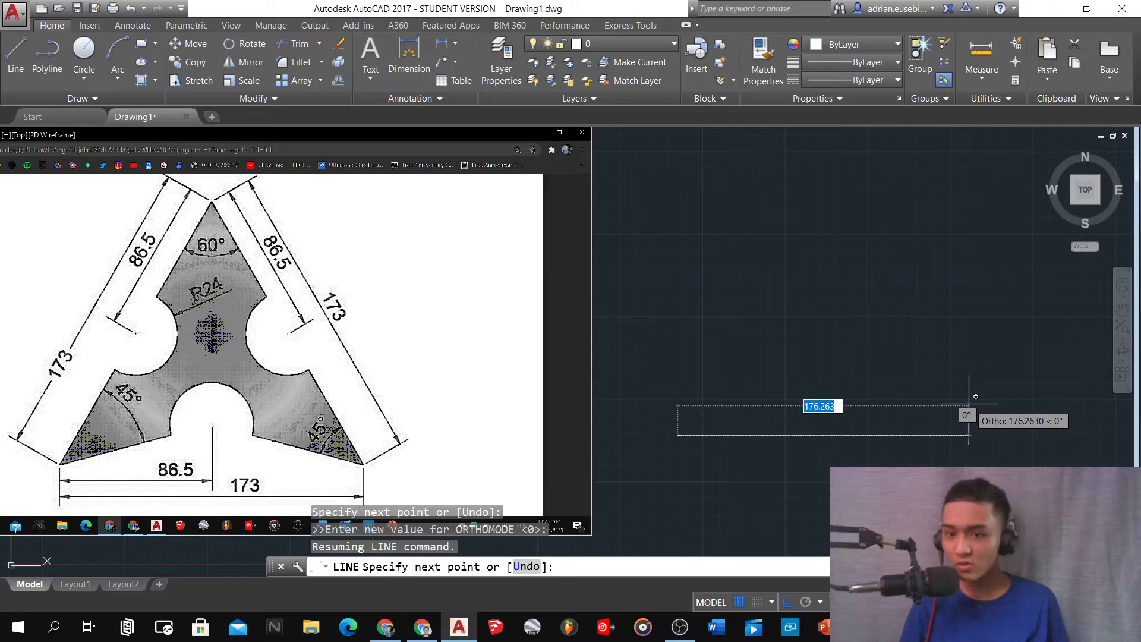
key(BackSpace)
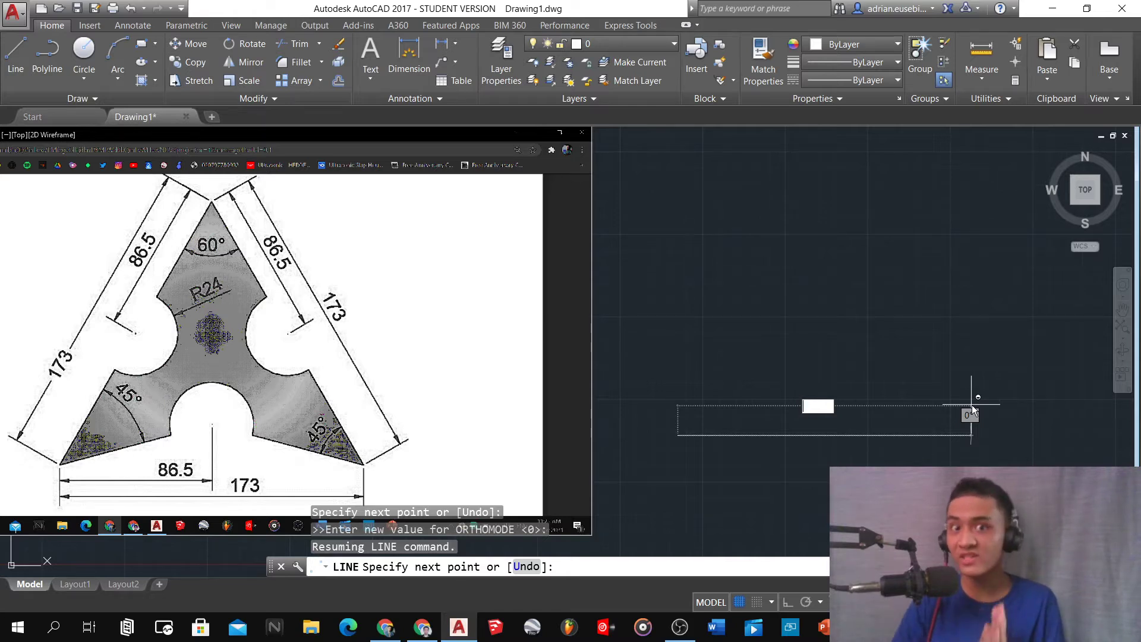
text(173)
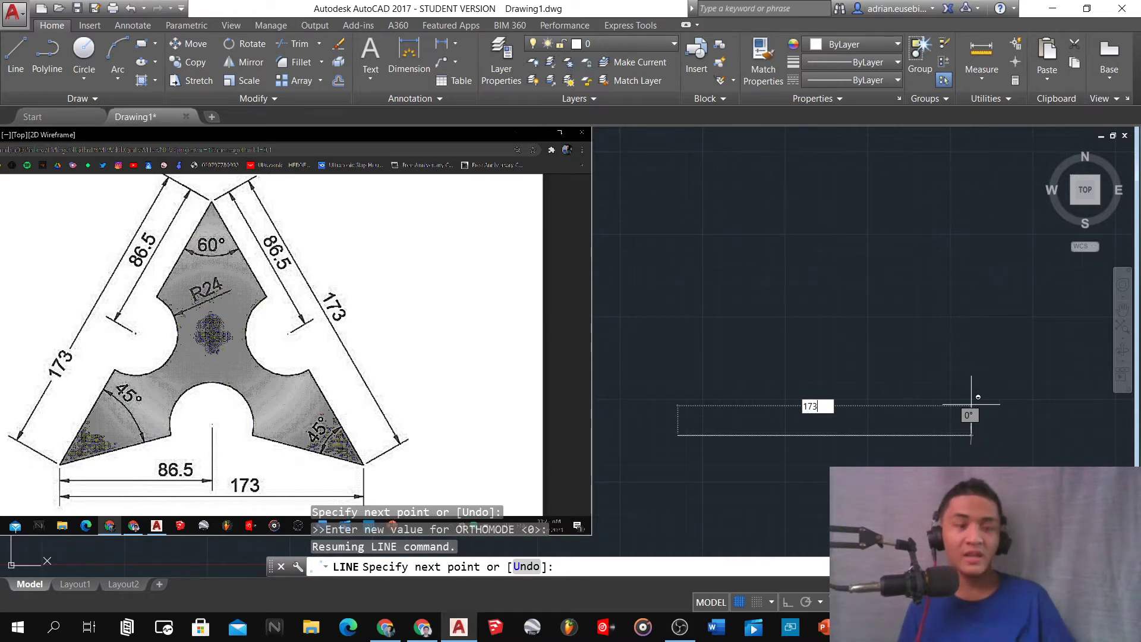
key(Return)
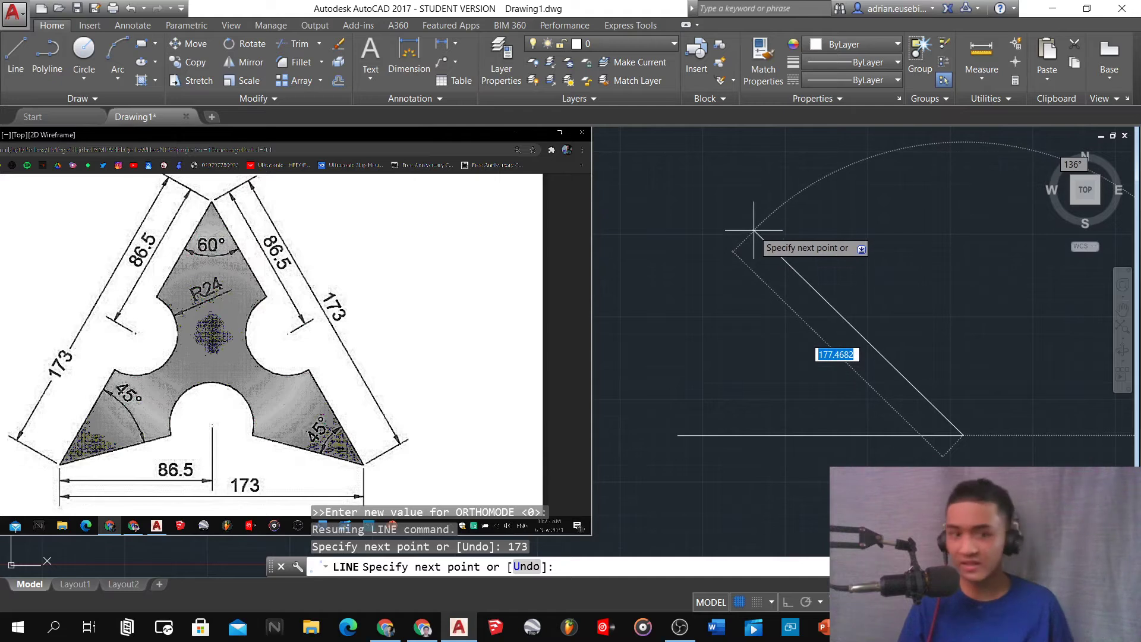
Step: Draw a 173-unit side at 120° to the apex and close the triangle at the base's start
text(173)
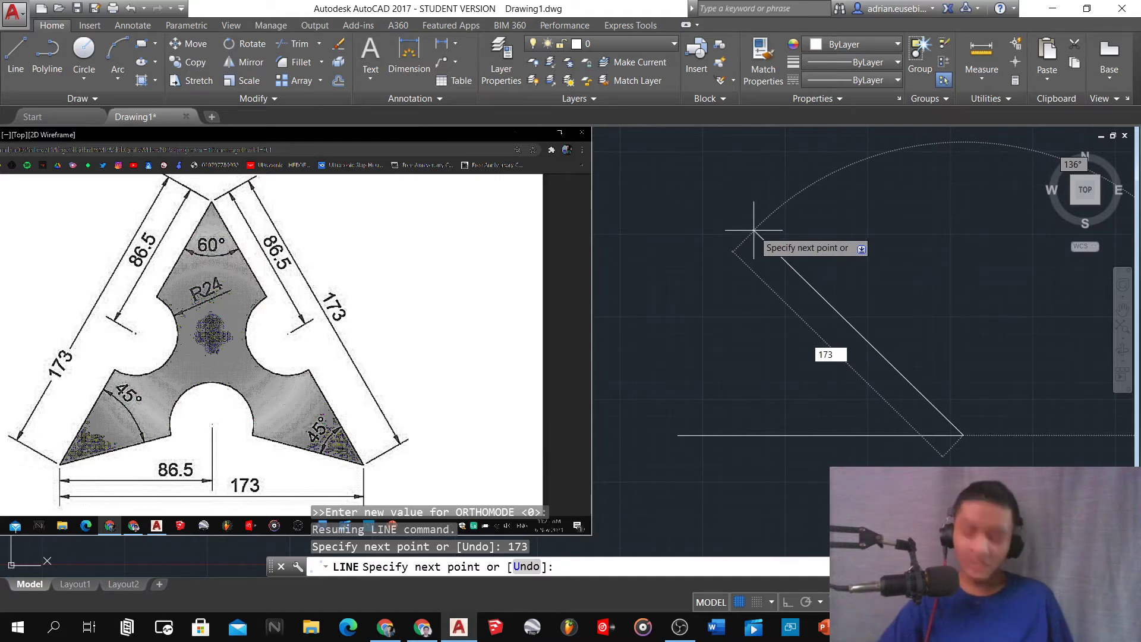
key(Tab)
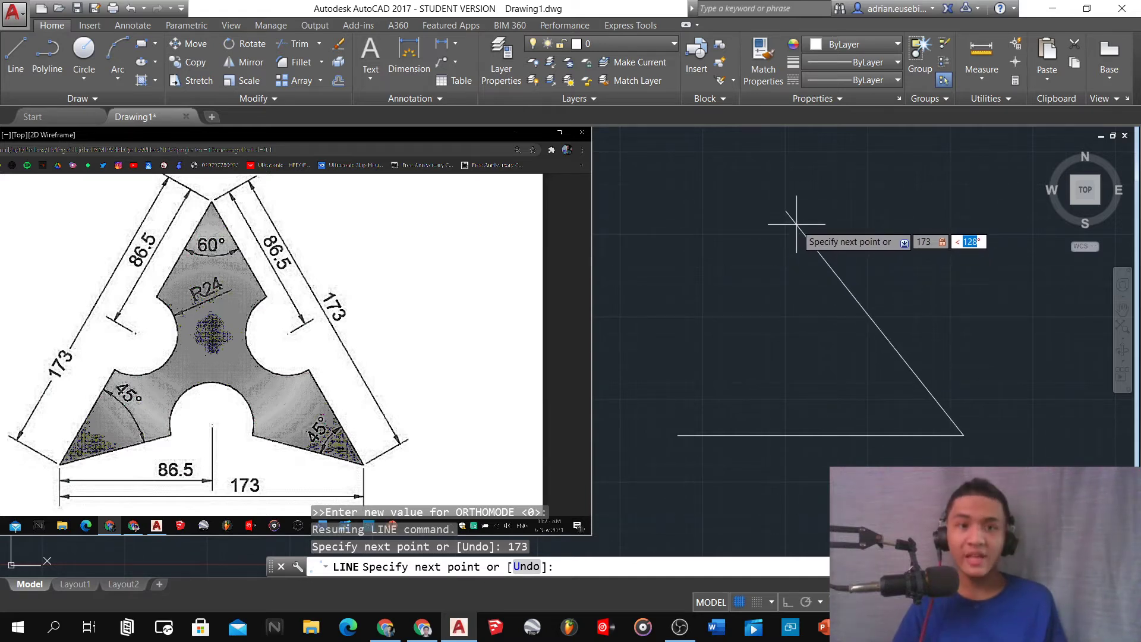
text(120)
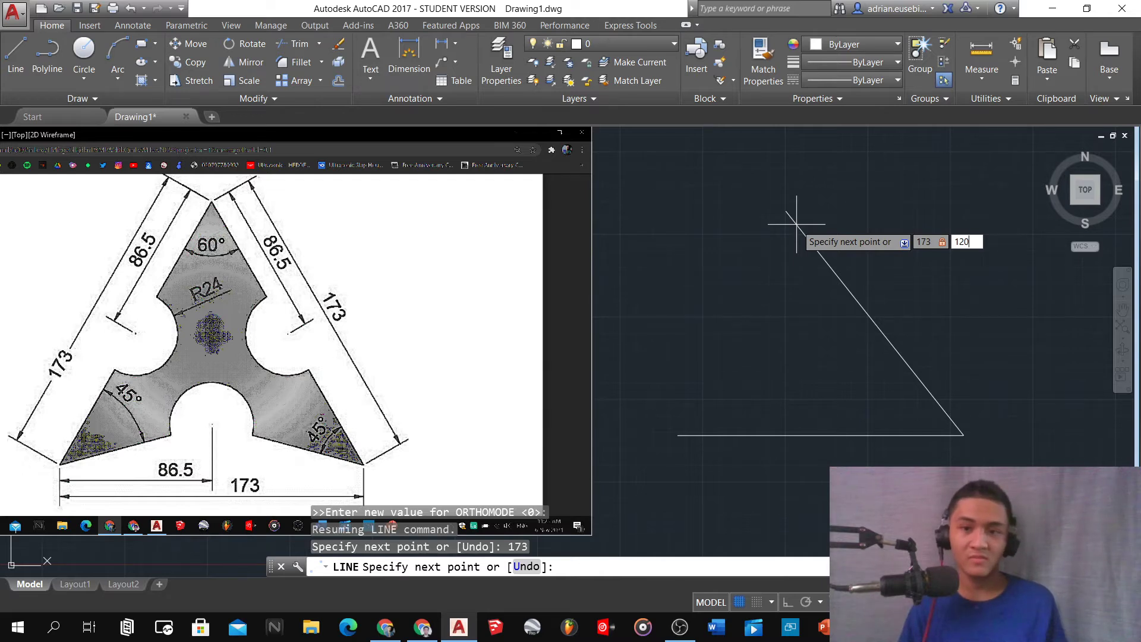
key(Return)
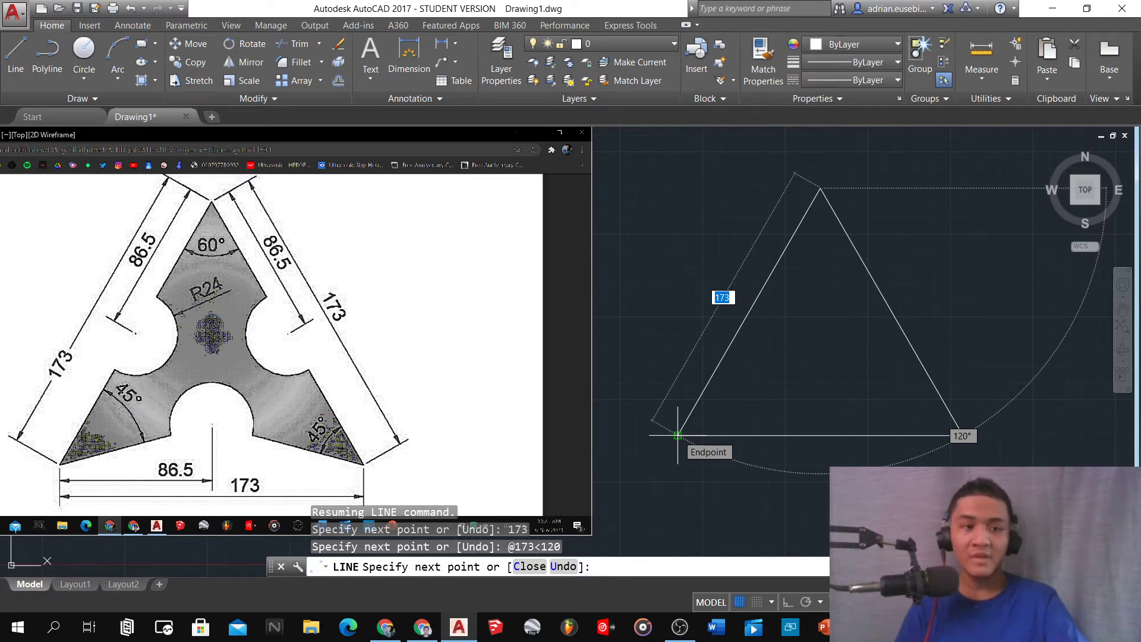
click(677, 435)
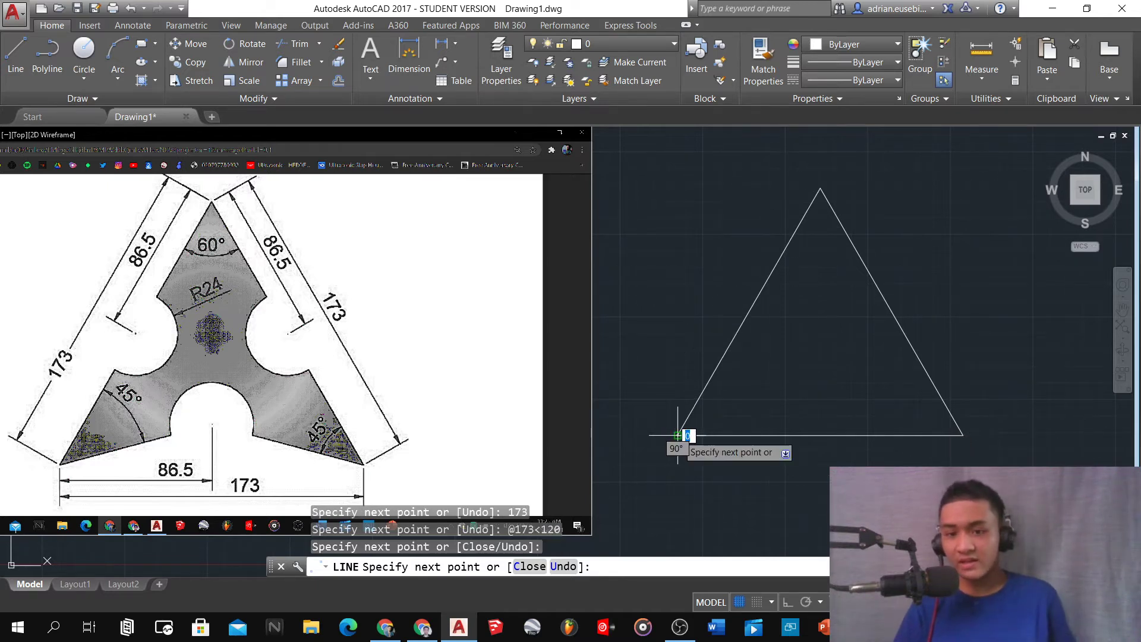
key(Return)
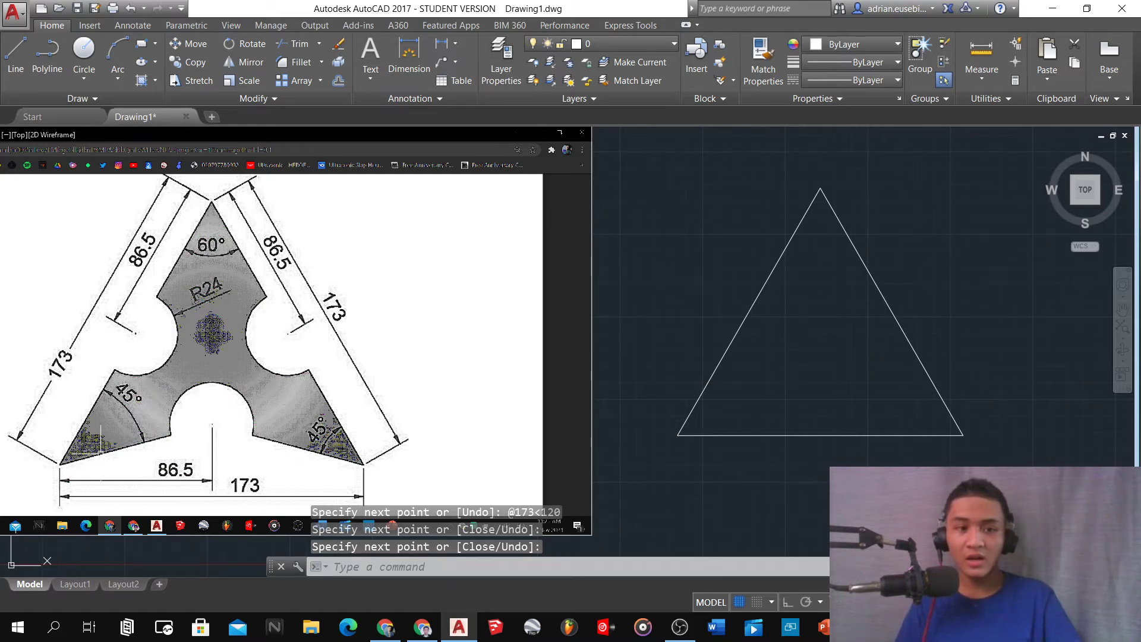
Step: Select the triangle's left side
click(782, 357)
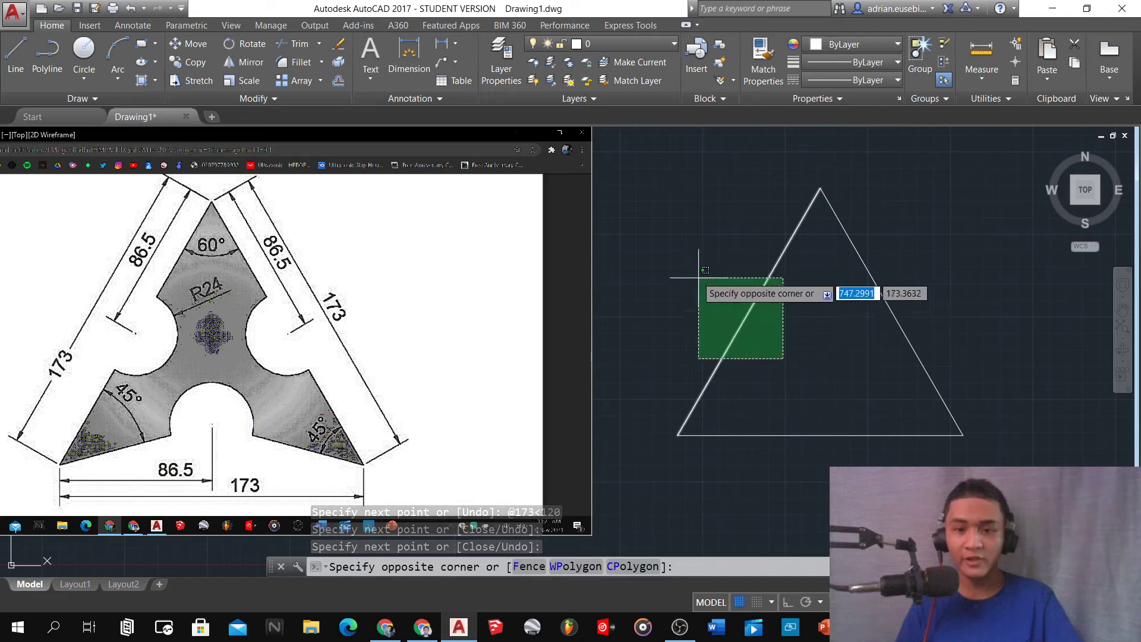
click(689, 429)
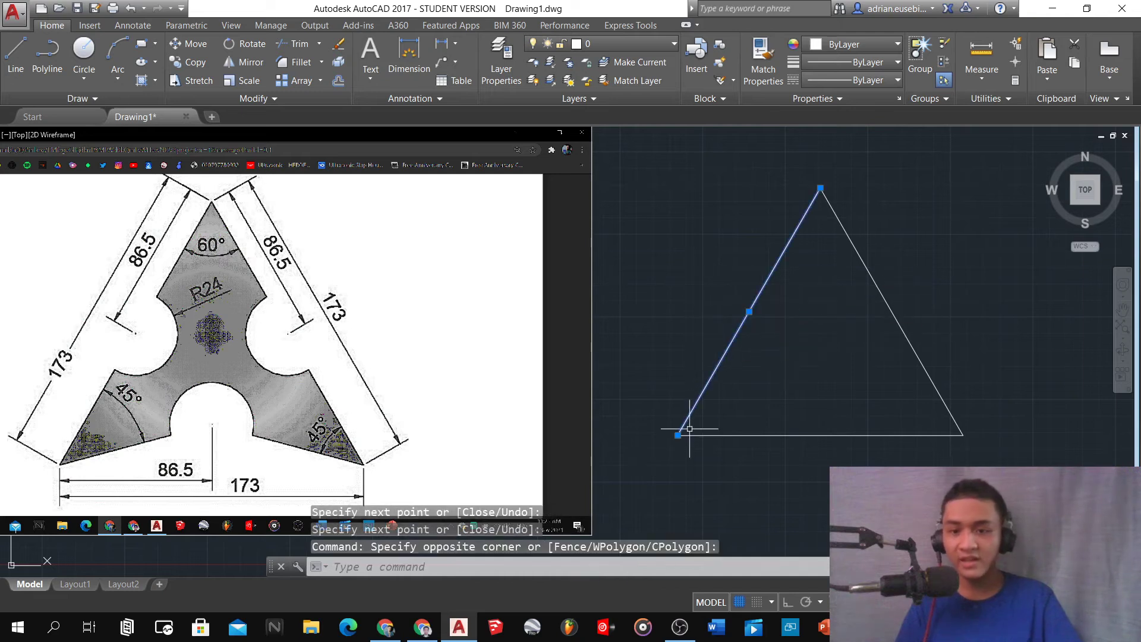
key(Escape)
click(741, 381)
click(684, 328)
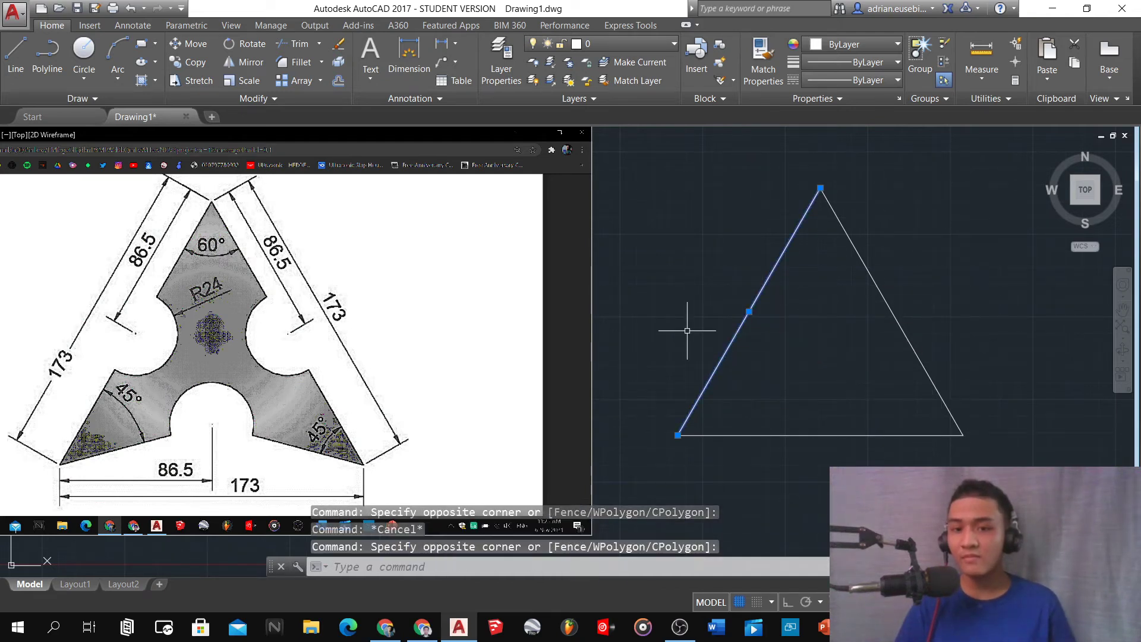
click(779, 364)
click(693, 243)
Step: Rotate a copy of the left side -45° about the bottom-left corner
text(r)
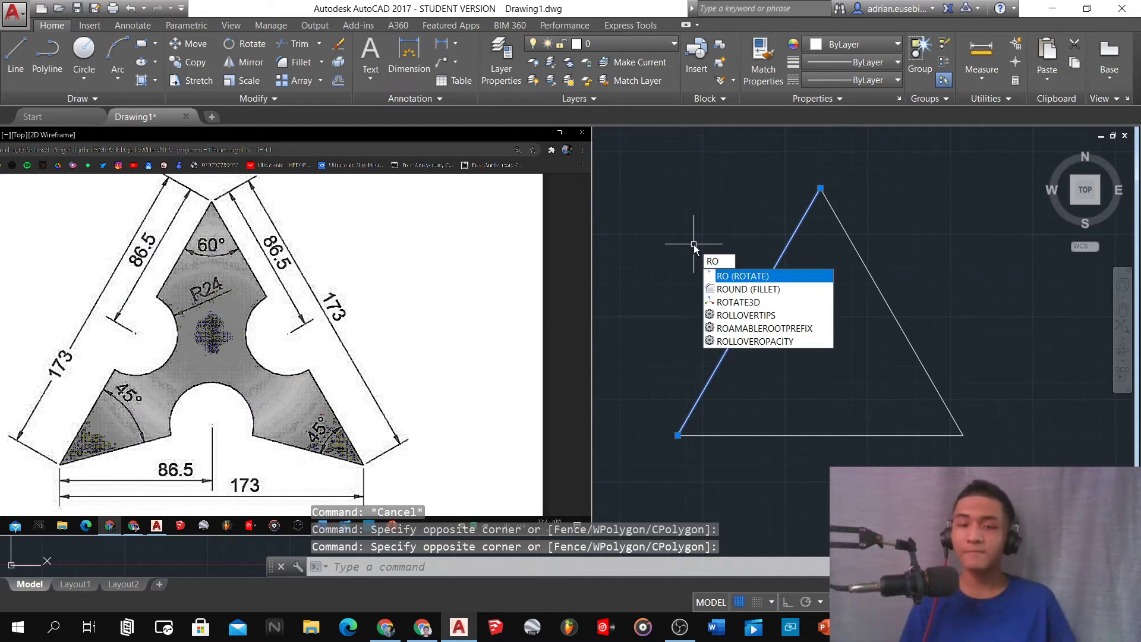
key(Return)
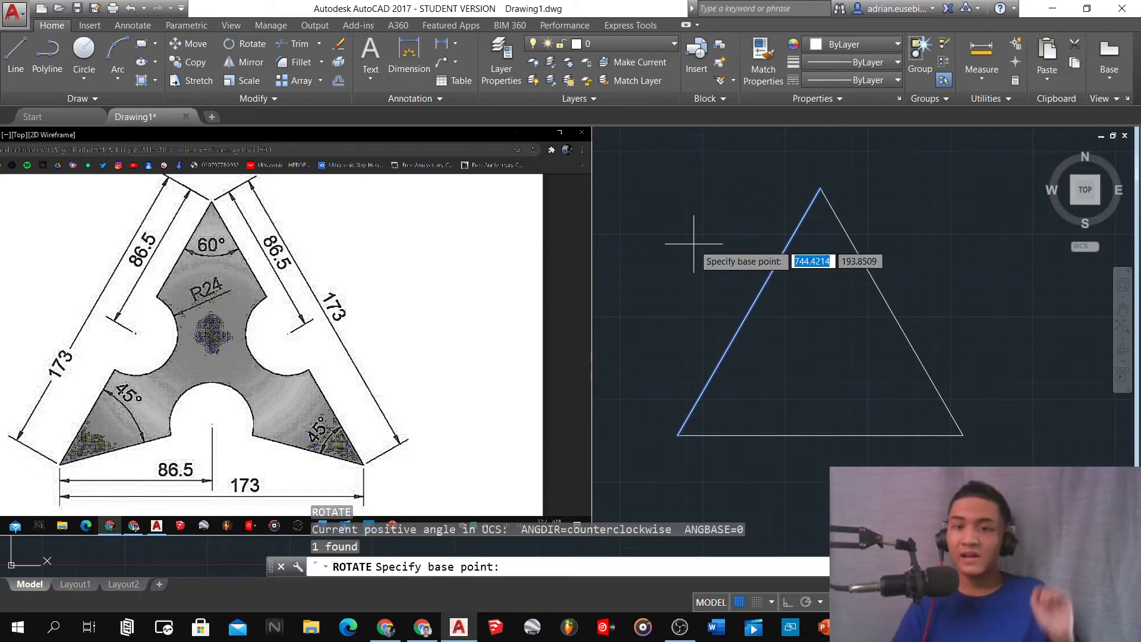
click(678, 435)
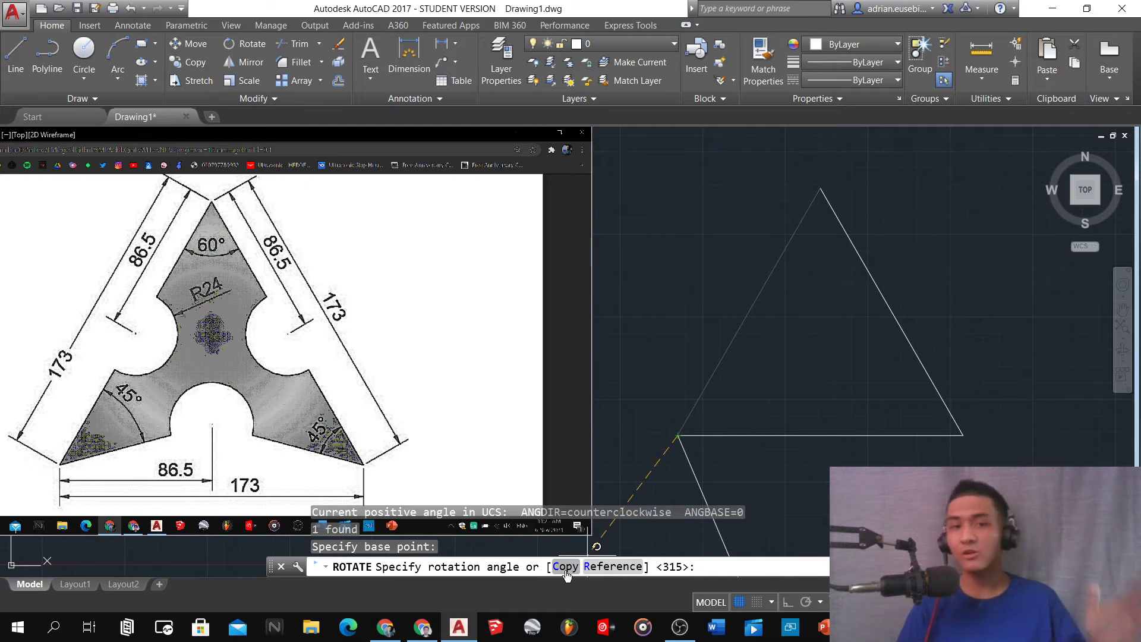
text(c)
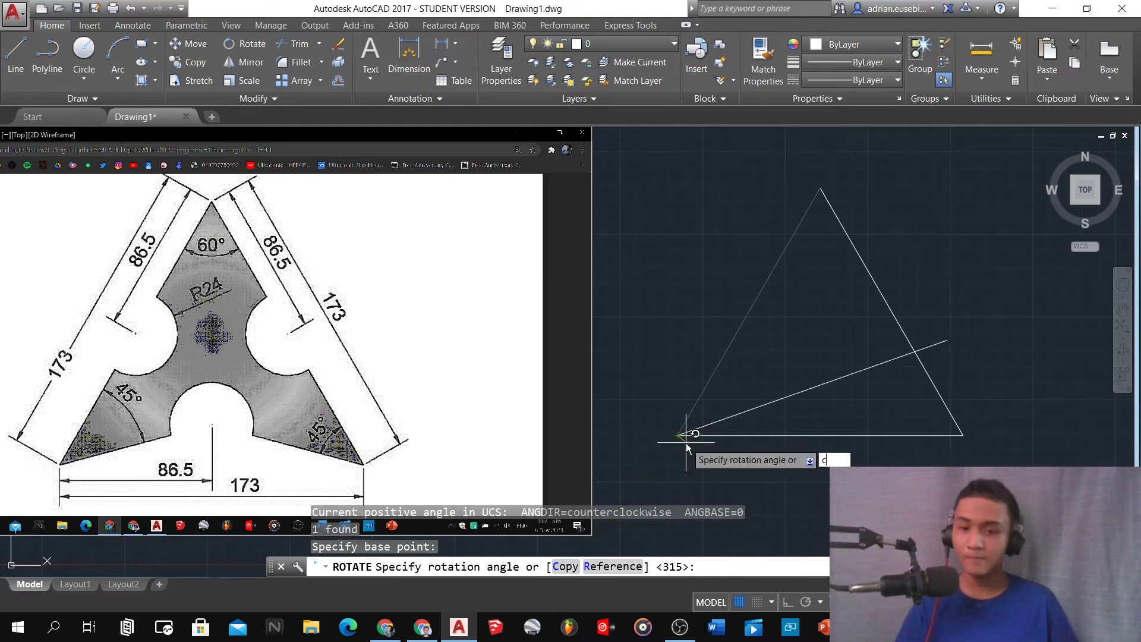
key(Return)
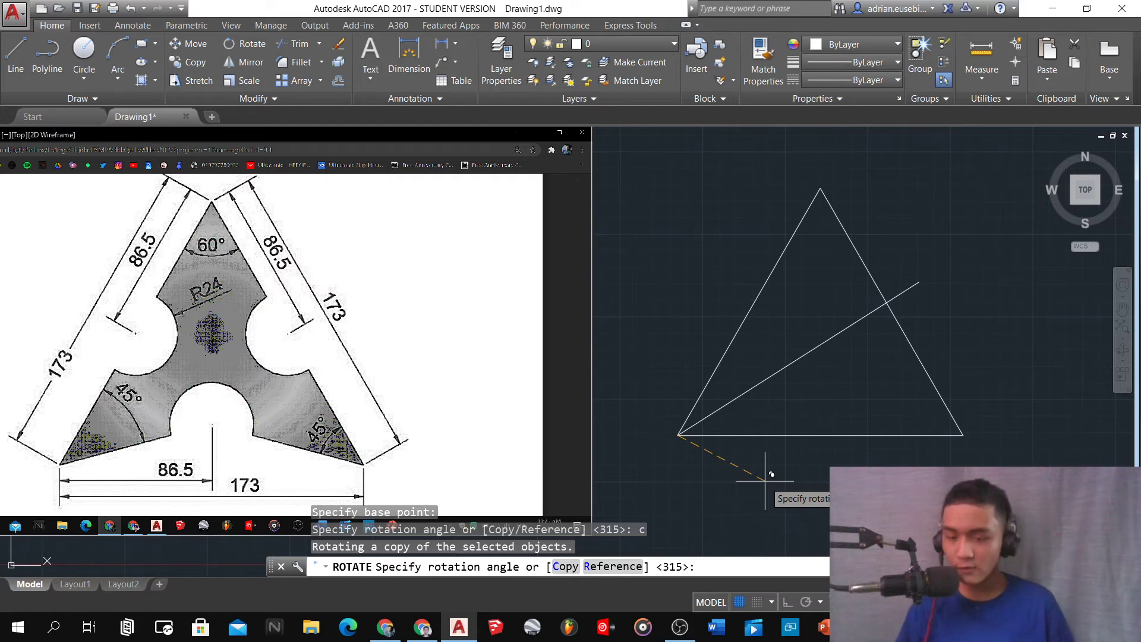
text(-45)
key(Return)
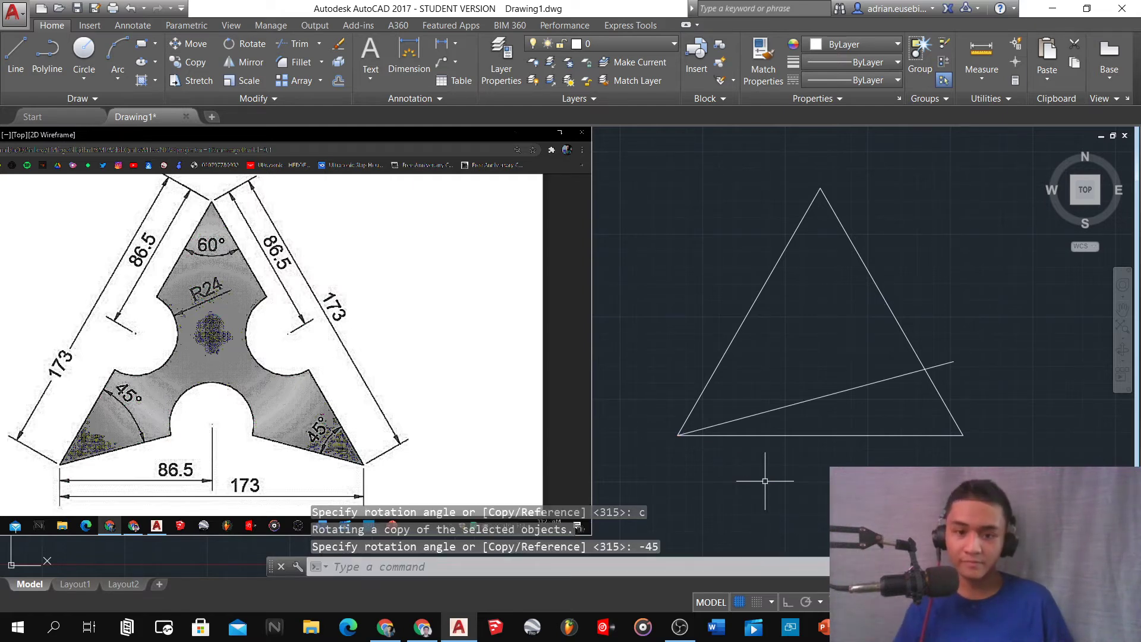
click(862, 419)
click(780, 347)
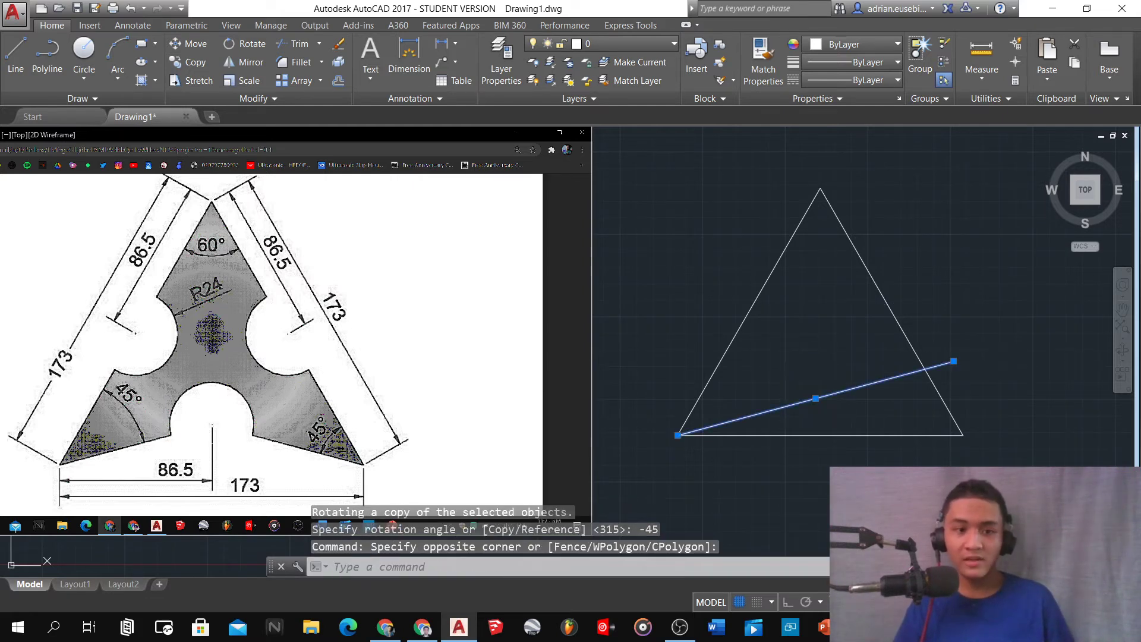
key(Escape)
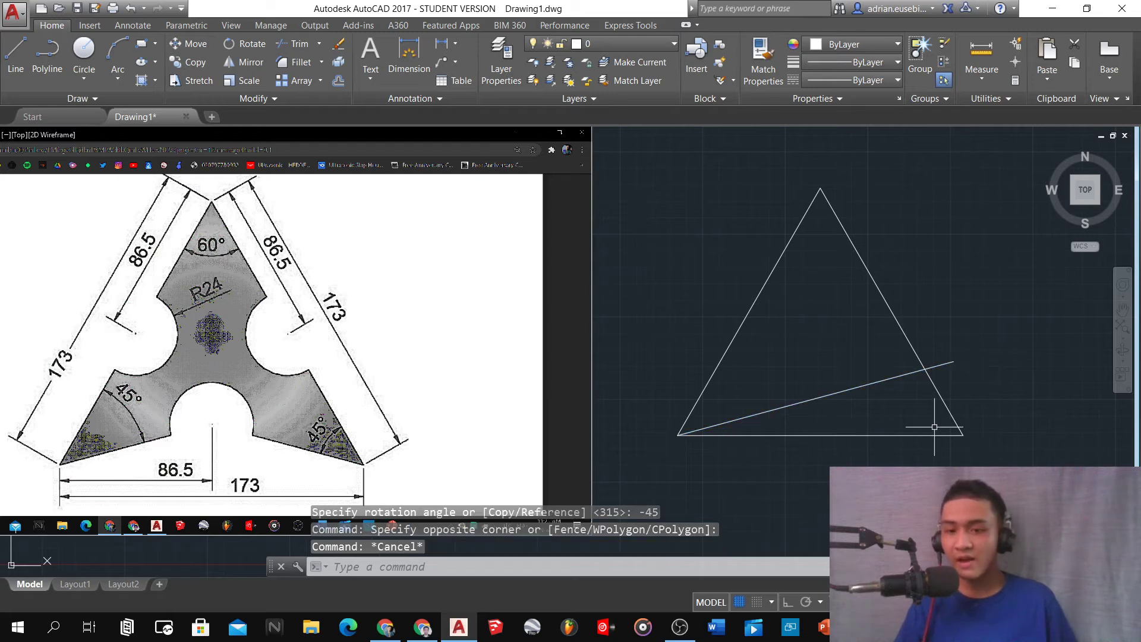
Step: Mirror the 15° line about a vertical axis through the apex, keeping the original
click(874, 393)
click(800, 368)
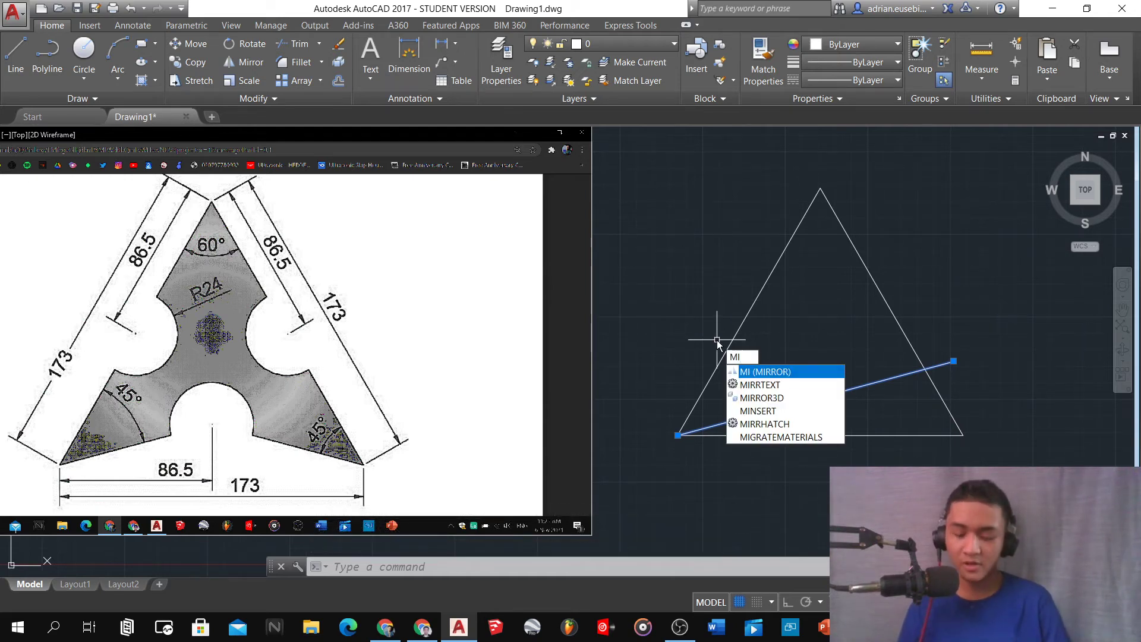
key(Return)
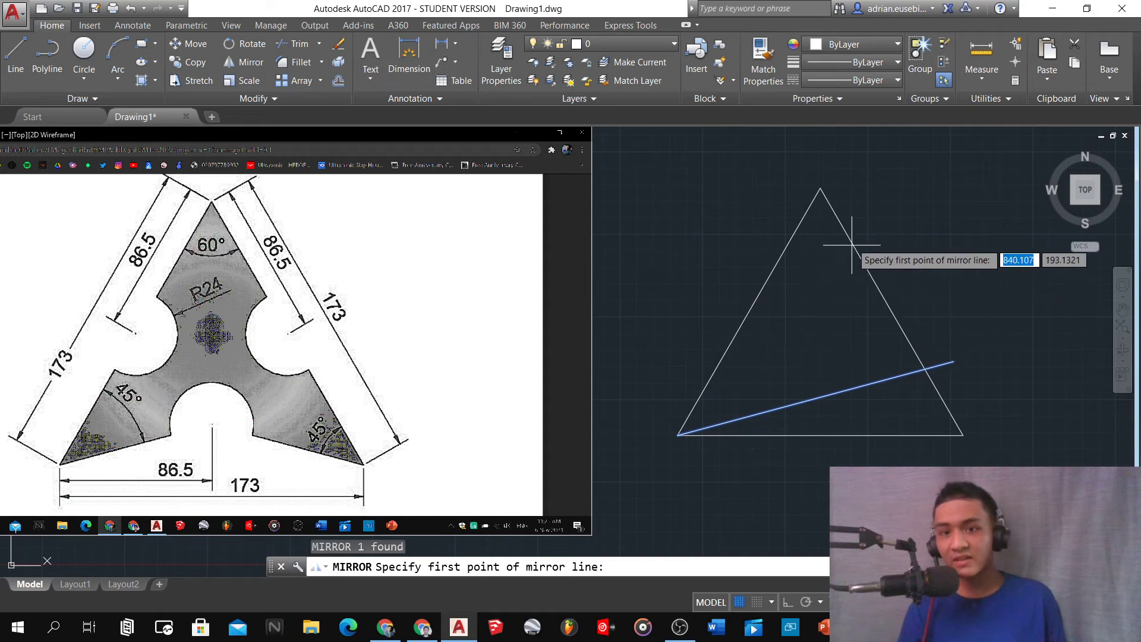
click(820, 187)
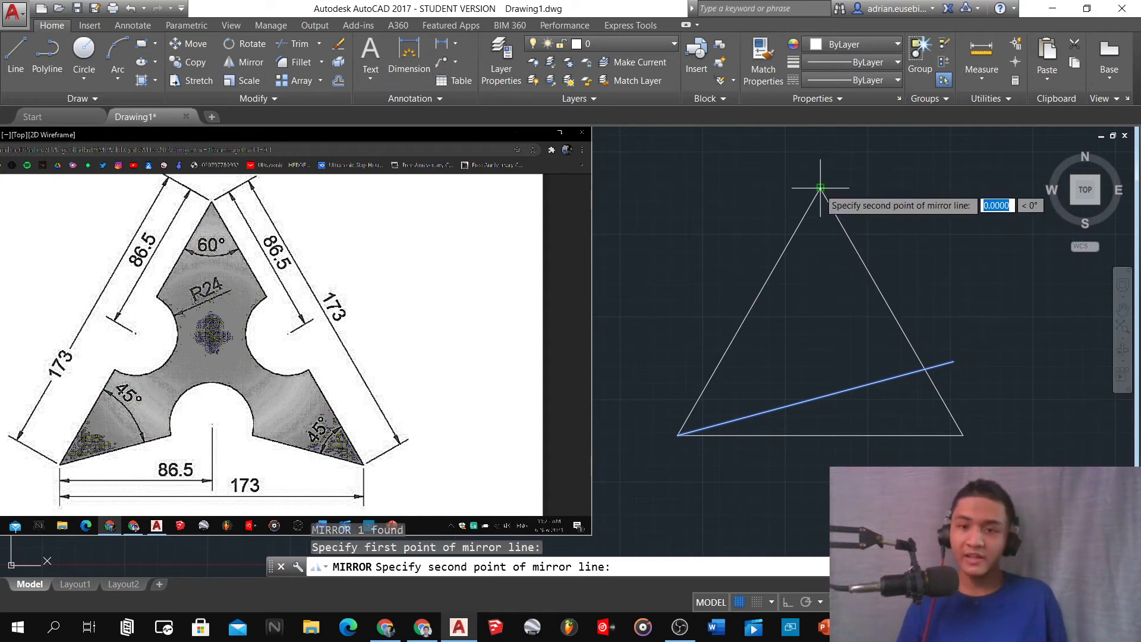
key(F8)
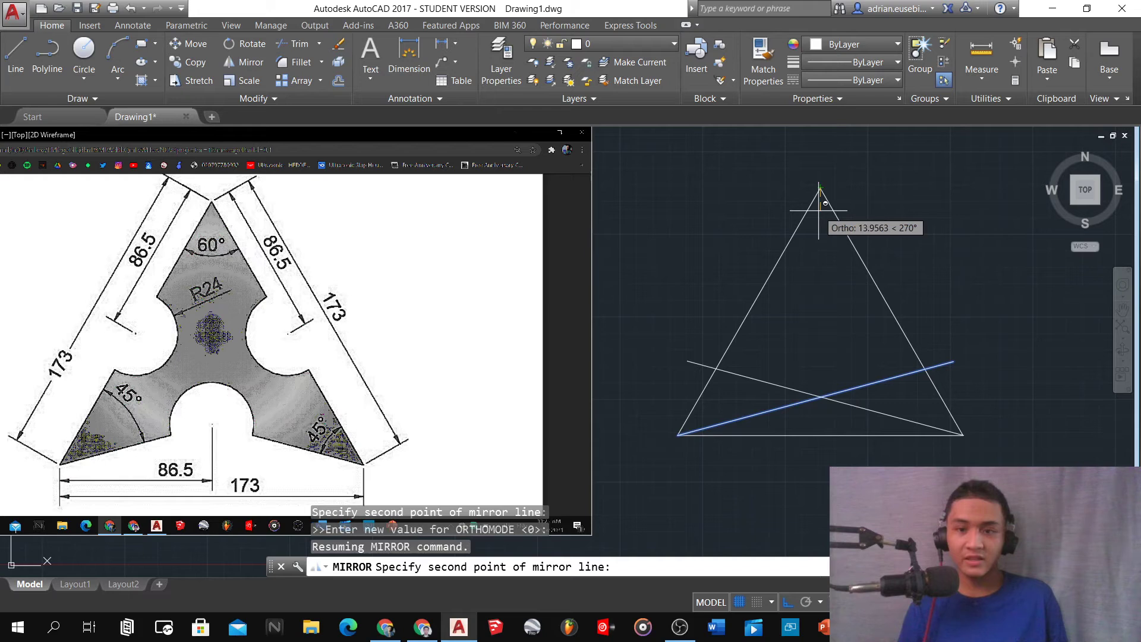
click(820, 320)
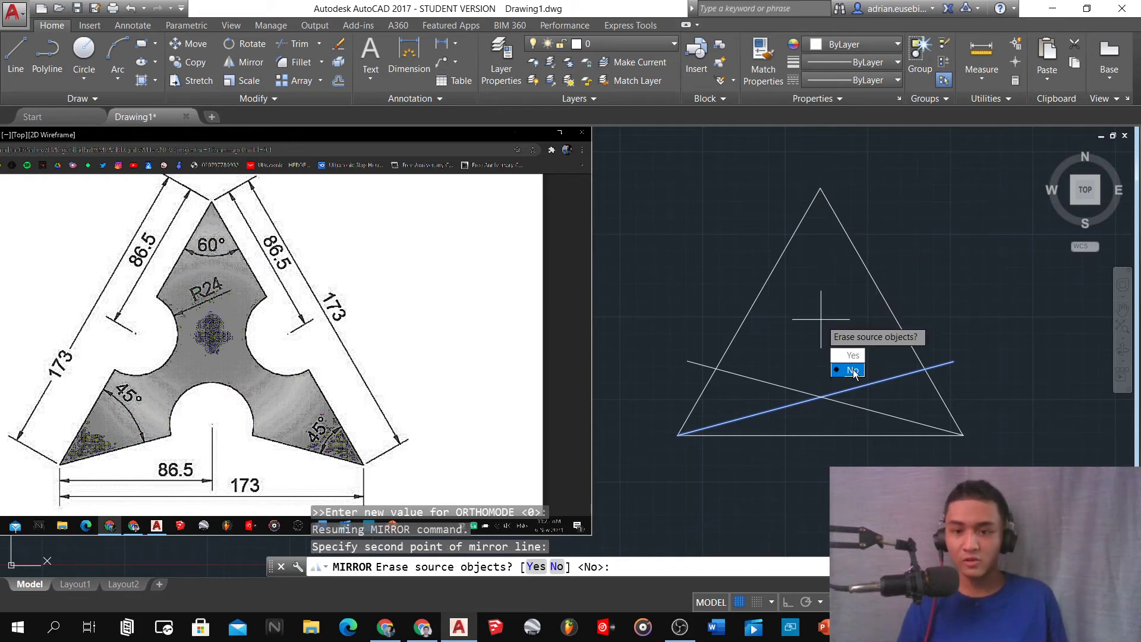
text(N)
key(Return)
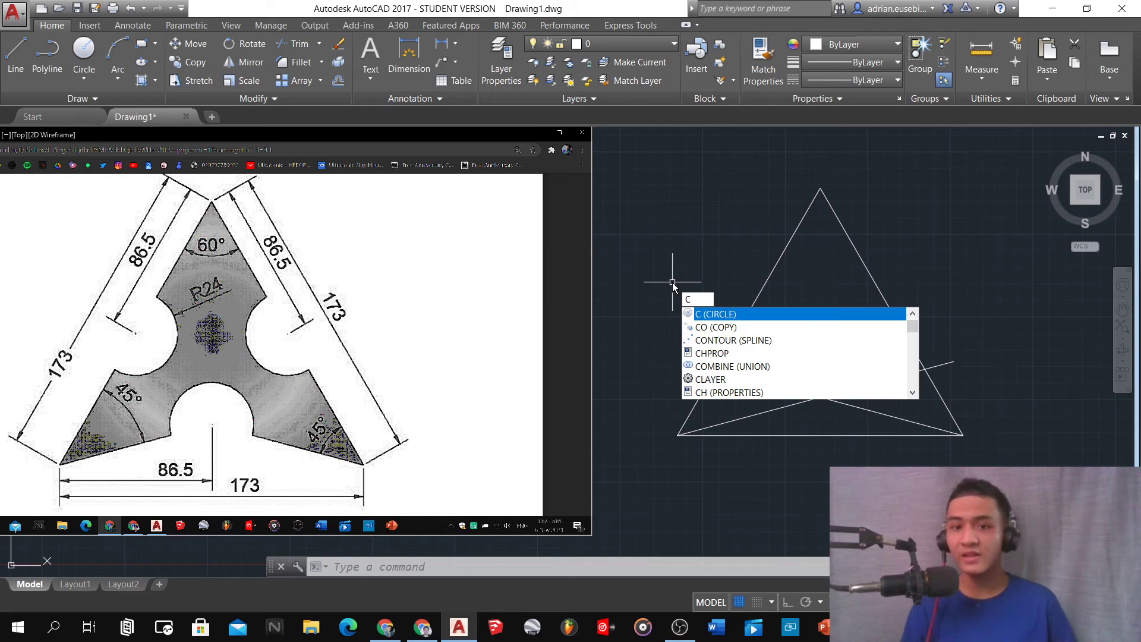
Step: Draw a radius-24 circle centred on the left edge's midpoint and select it
key(Return)
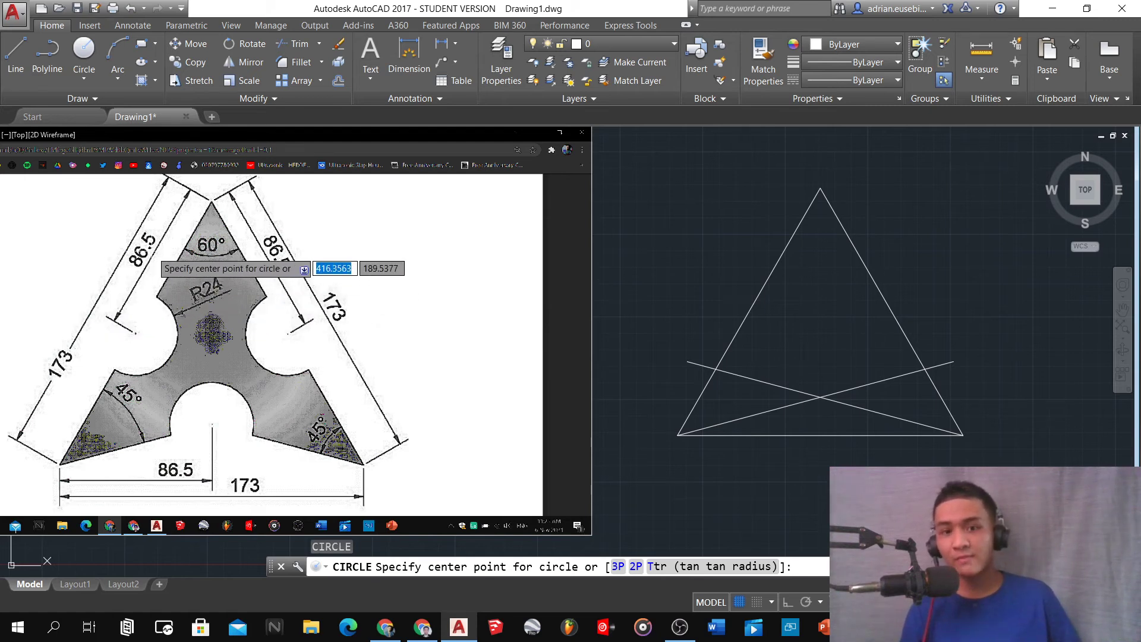
click(749, 311)
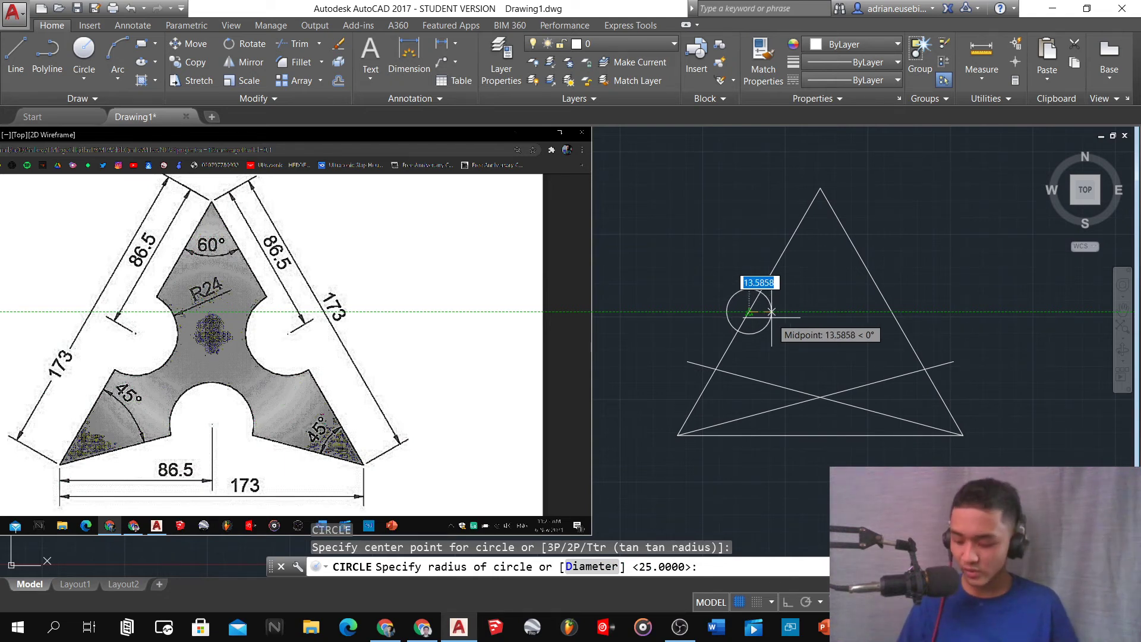
text(24)
key(Return)
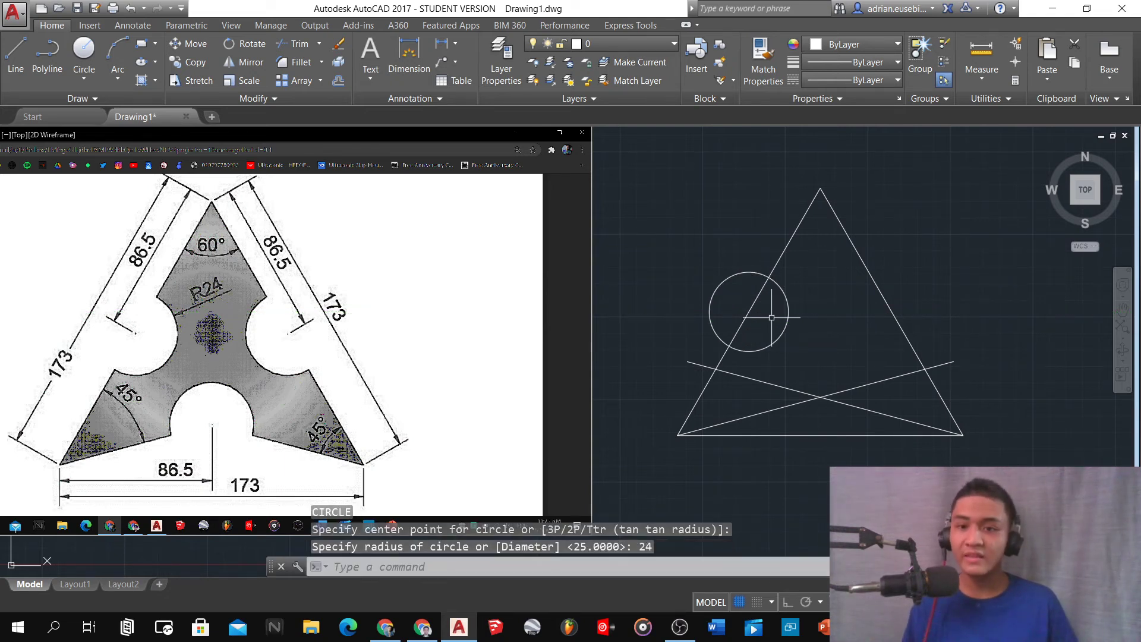
click(785, 321)
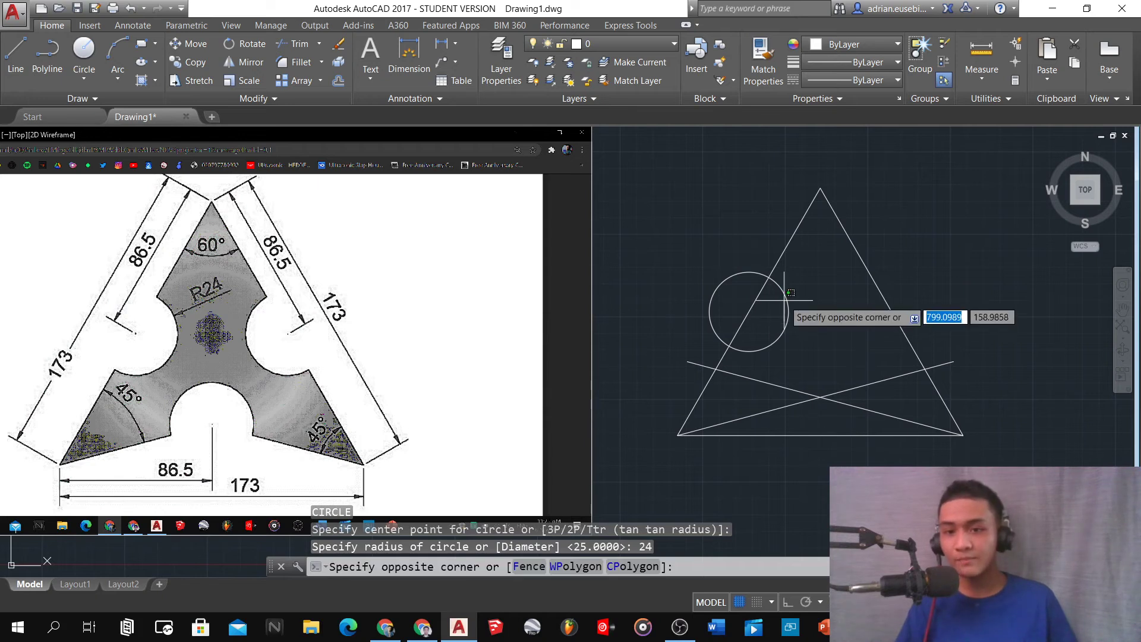
click(779, 278)
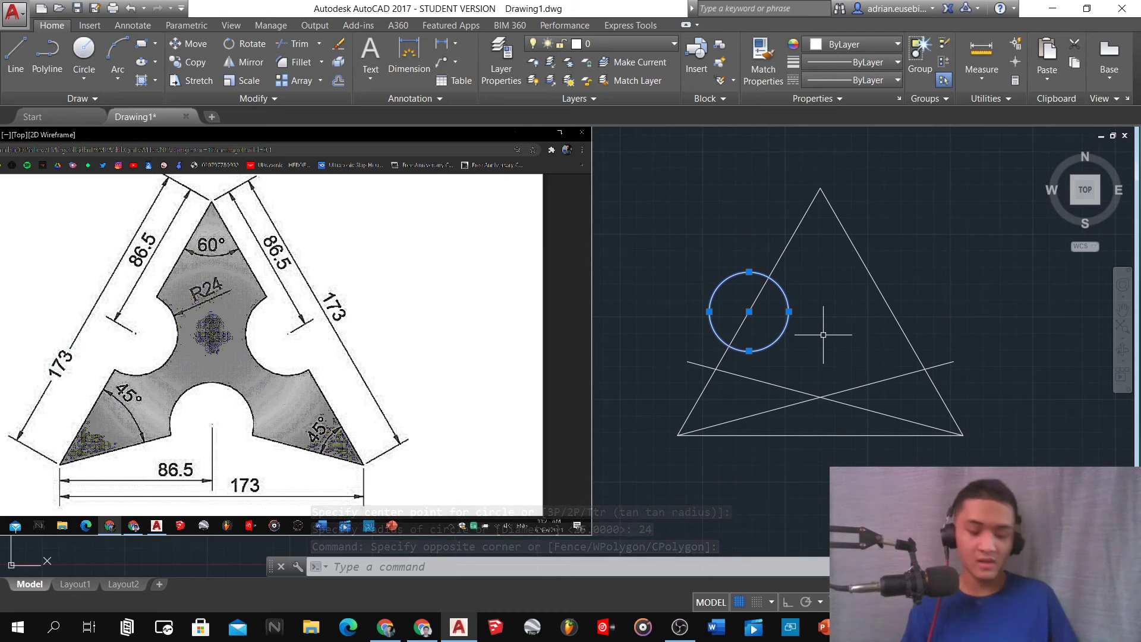
Step: Copy the R24 circle to the right edge's midpoint and the angled lines' crossing, then select the bottom line
text(co)
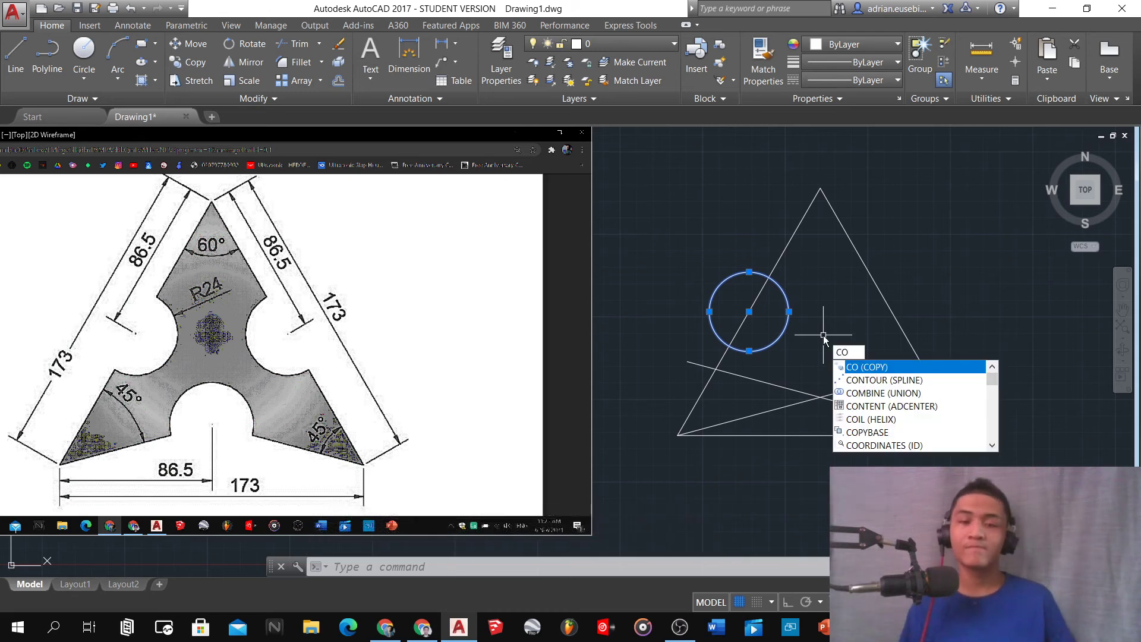
key(Return)
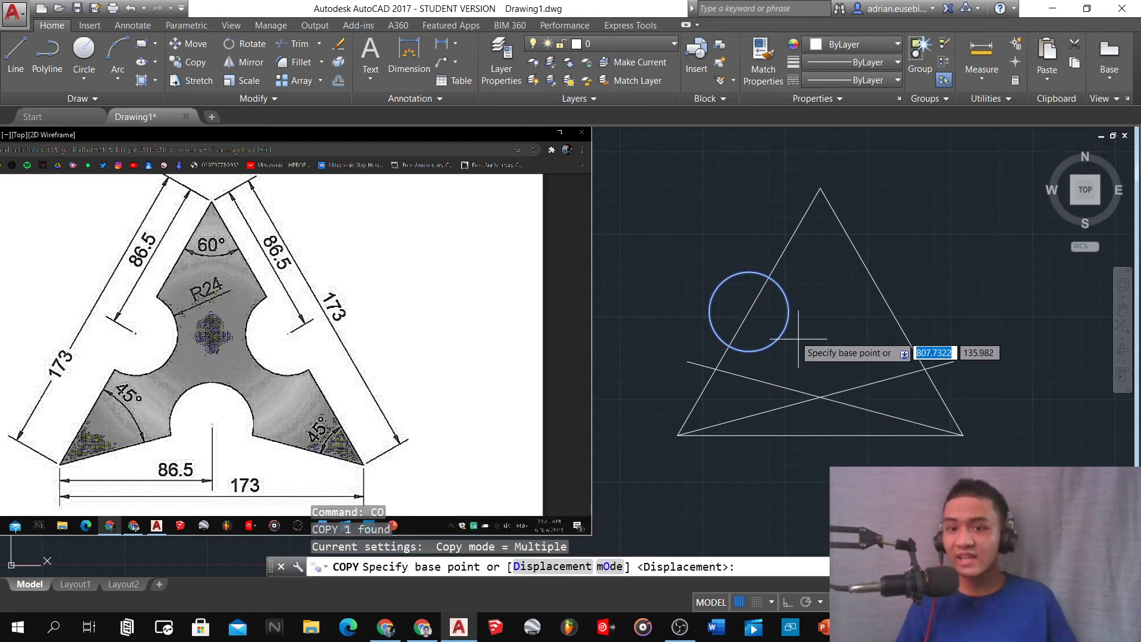
click(749, 312)
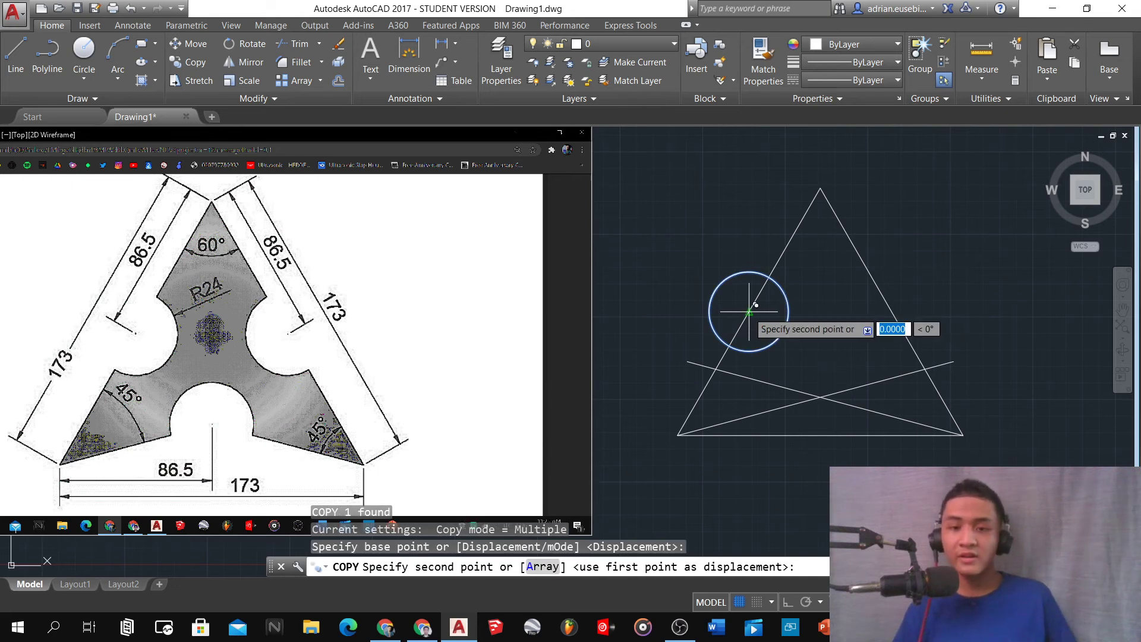
click(893, 312)
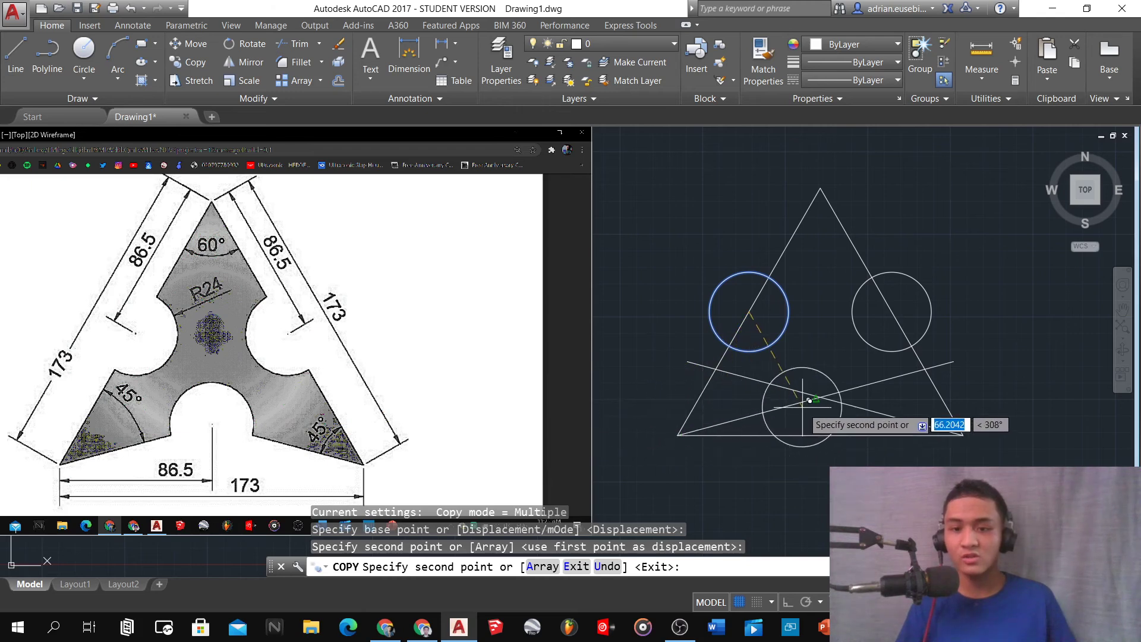
click(820, 397)
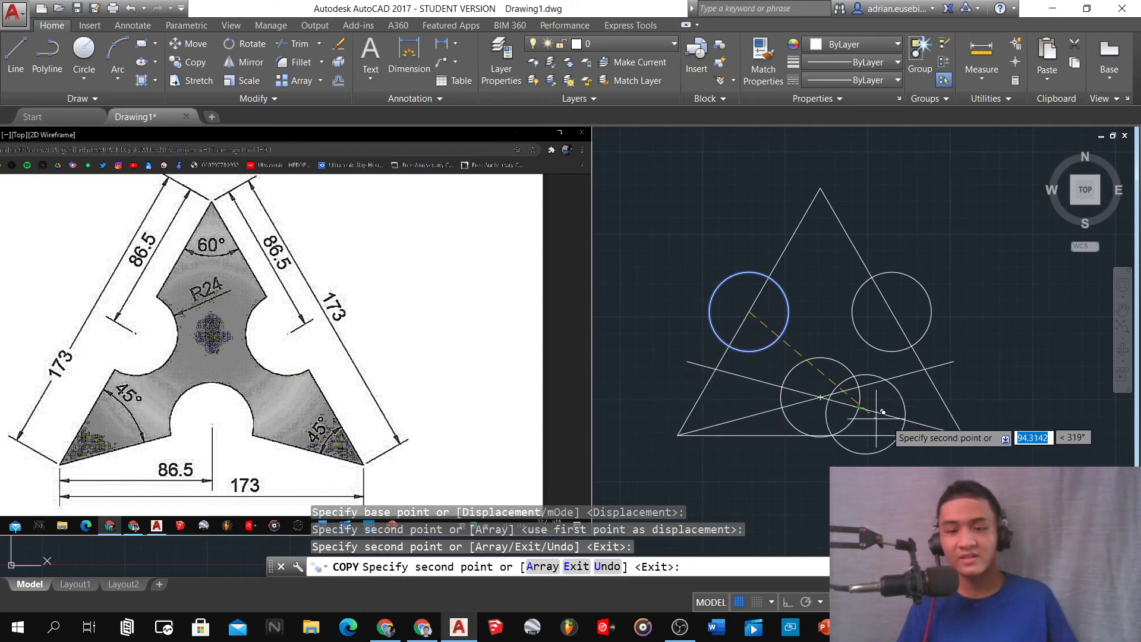
key(Return)
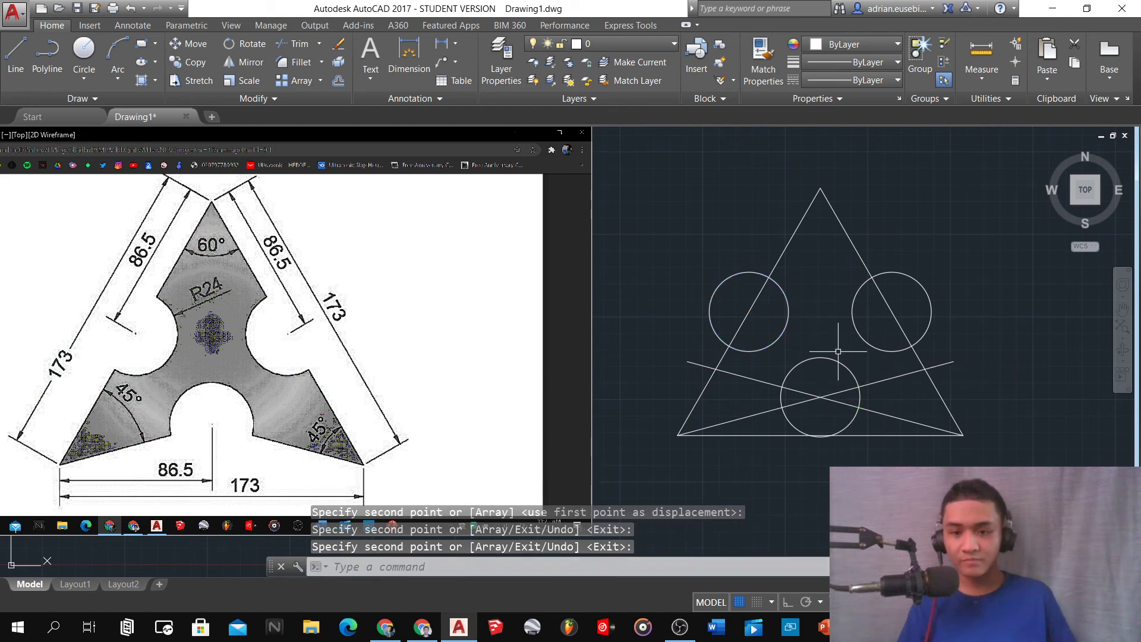
click(880, 446)
click(855, 426)
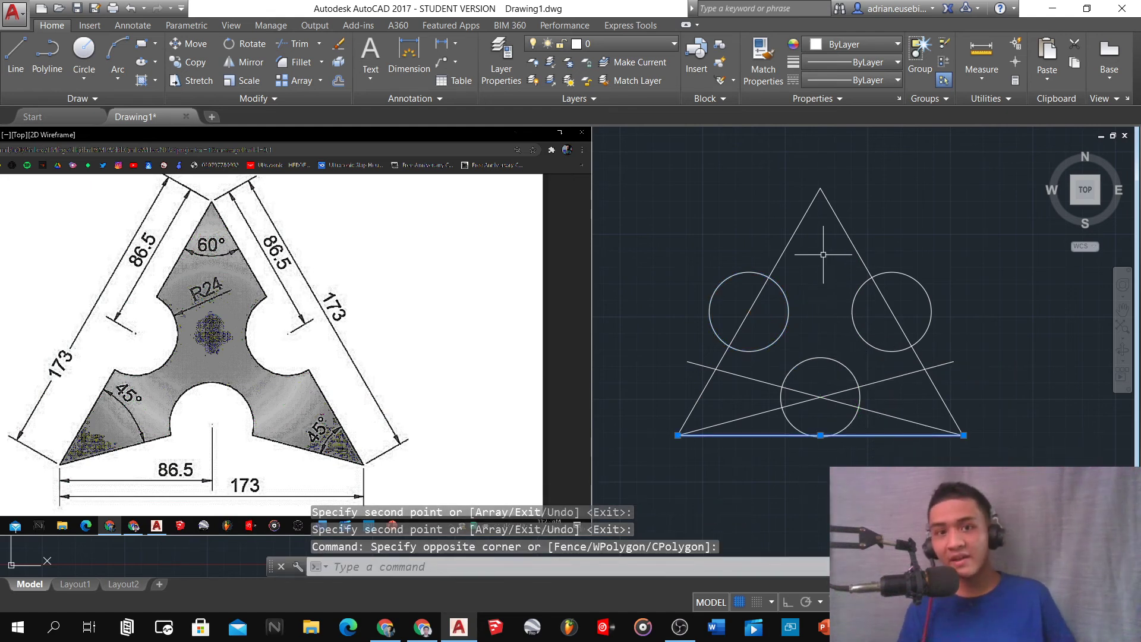
Step: Erase the bottom line and trim the left circle's outer arc and the edge inside it
text(e)
key(Return)
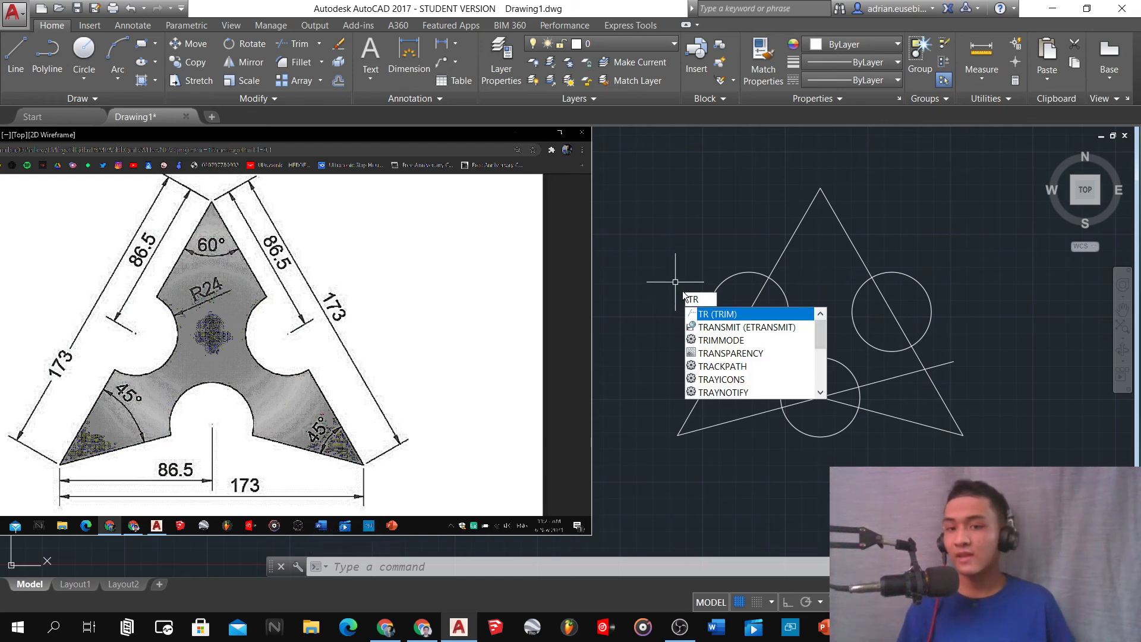
key(Return)
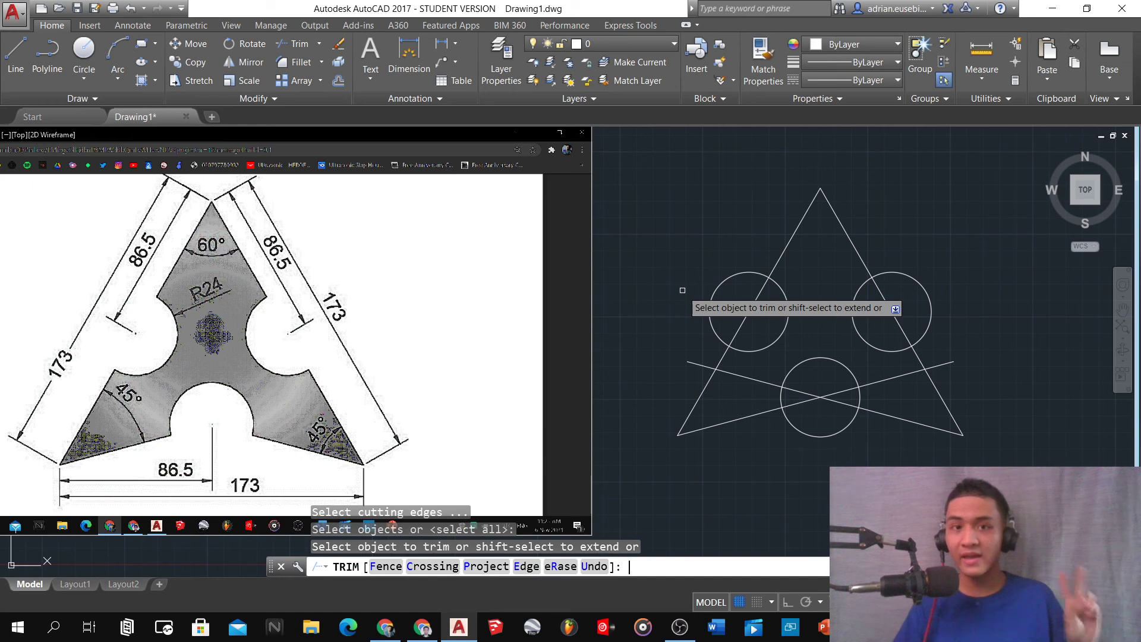
click(745, 287)
click(653, 243)
click(745, 312)
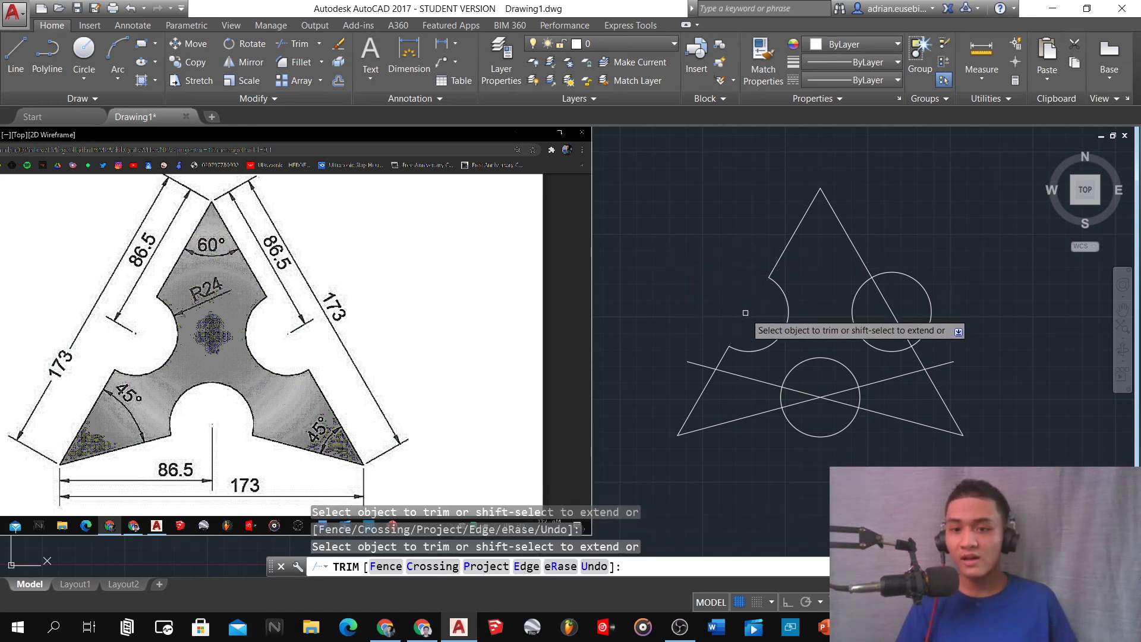
Step: Trim the right circle's outer arc, the right edge inside it, and the angled lines' outer stubs
click(960, 241)
click(936, 263)
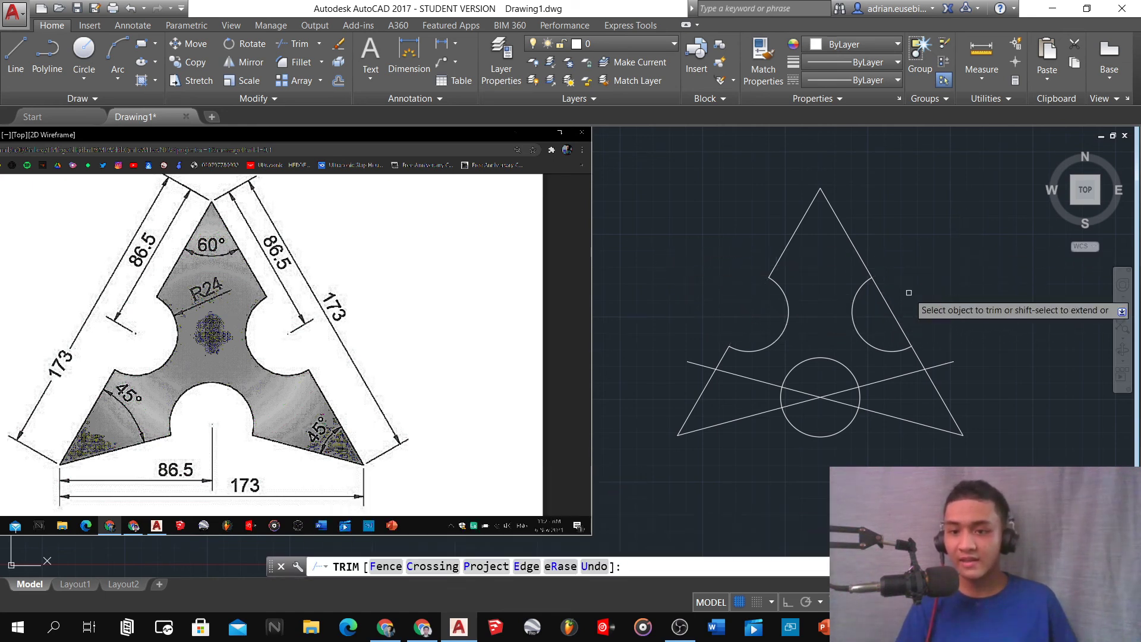
click(892, 310)
click(943, 365)
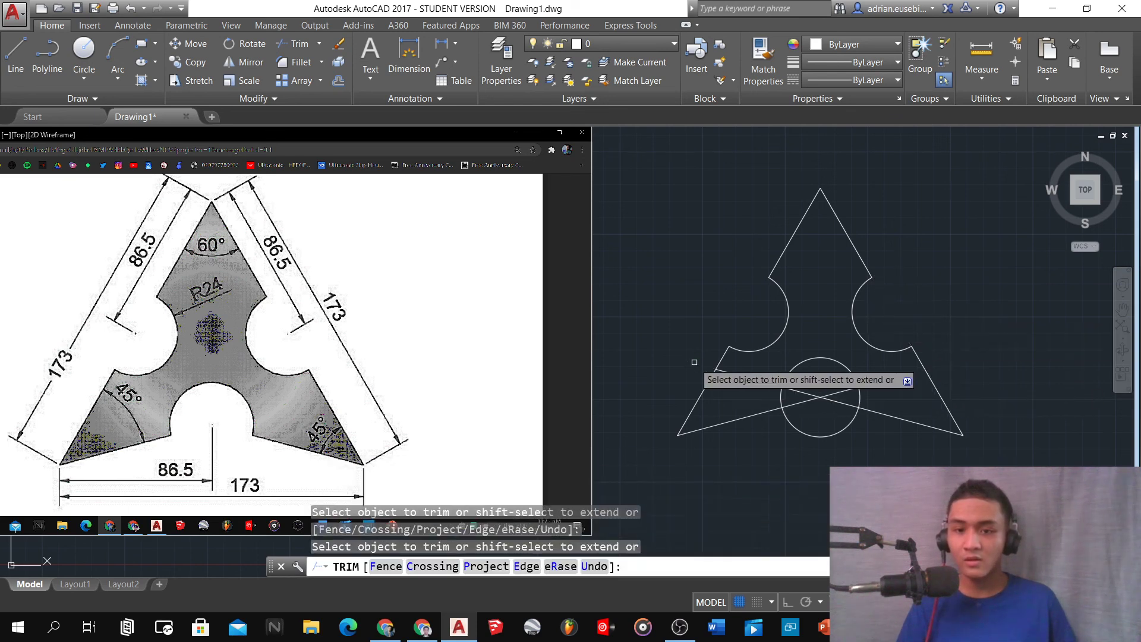
click(730, 374)
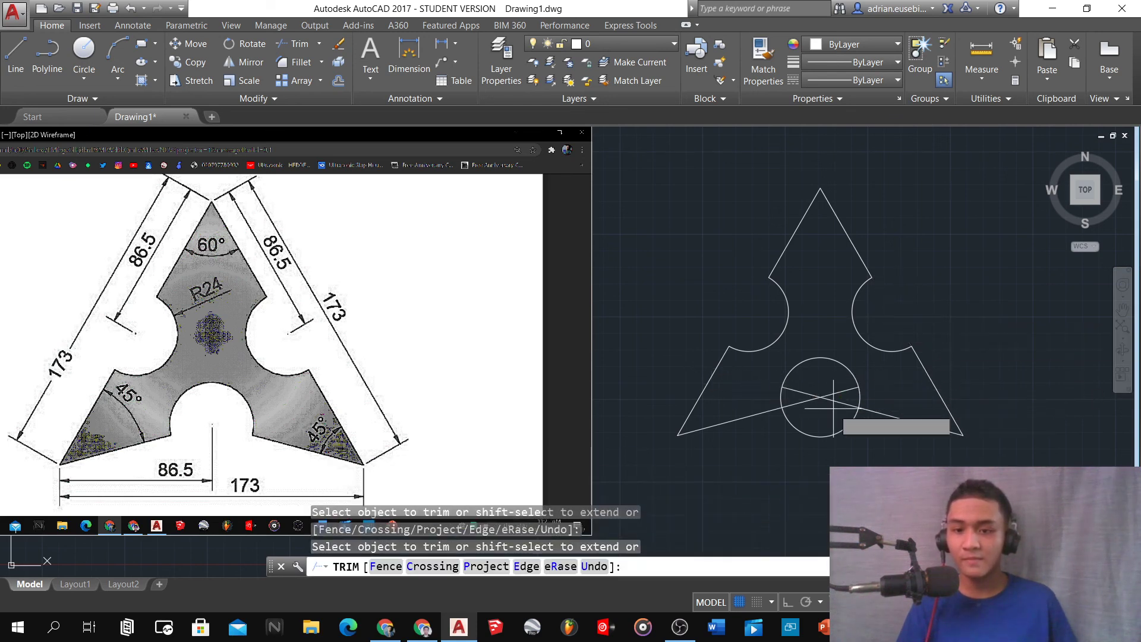
Step: Trim the bottom circle's lower arc and the line pieces inside it, undoing one wrong trim
click(834, 406)
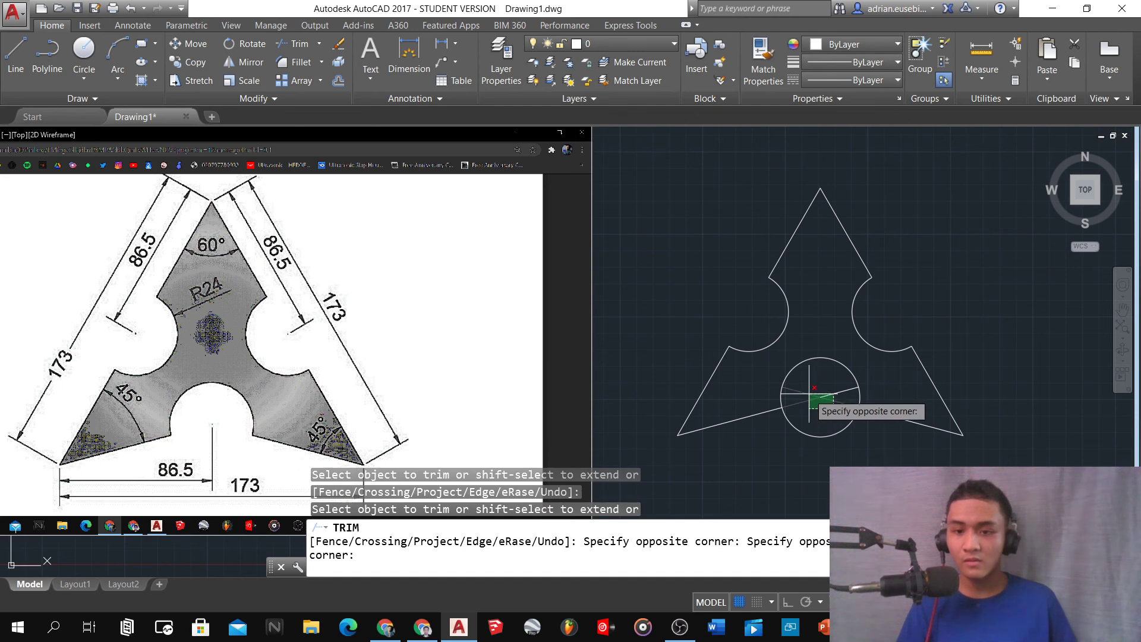
click(809, 394)
click(808, 394)
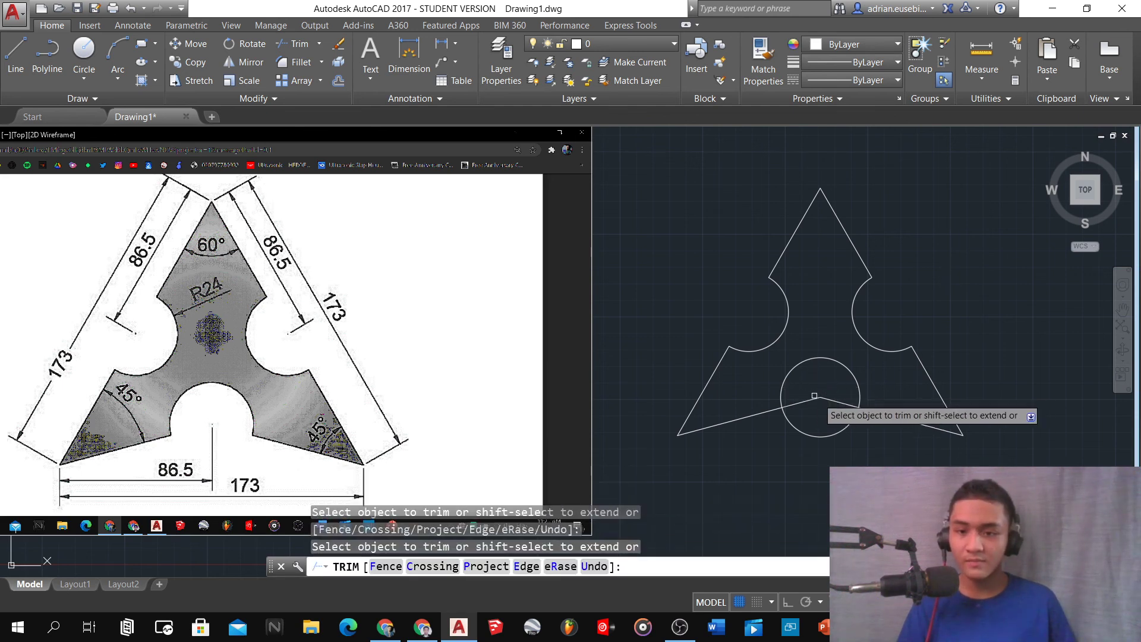
click(814, 396)
click(794, 364)
text(u)
key(Return)
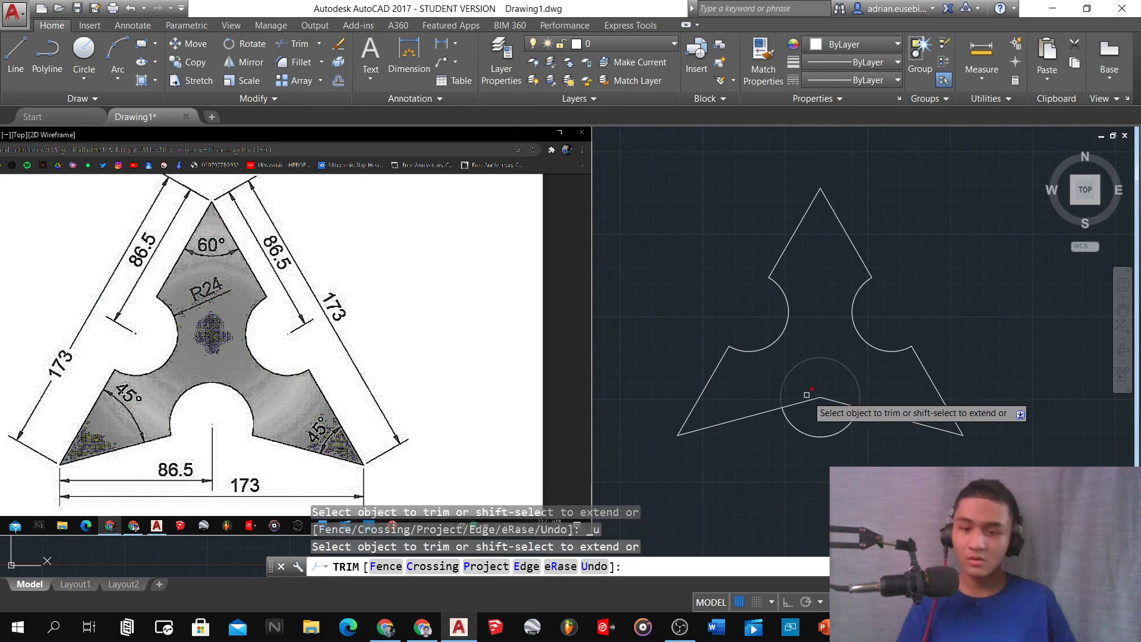
click(823, 388)
click(834, 420)
click(832, 440)
click(806, 413)
key(Return)
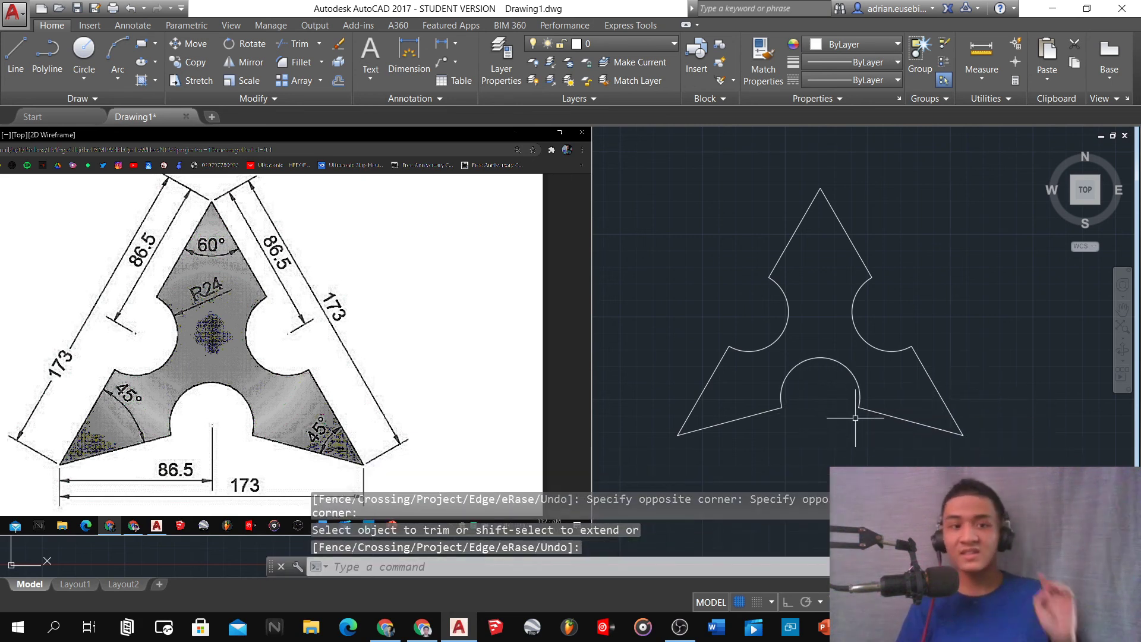
click(1004, 491)
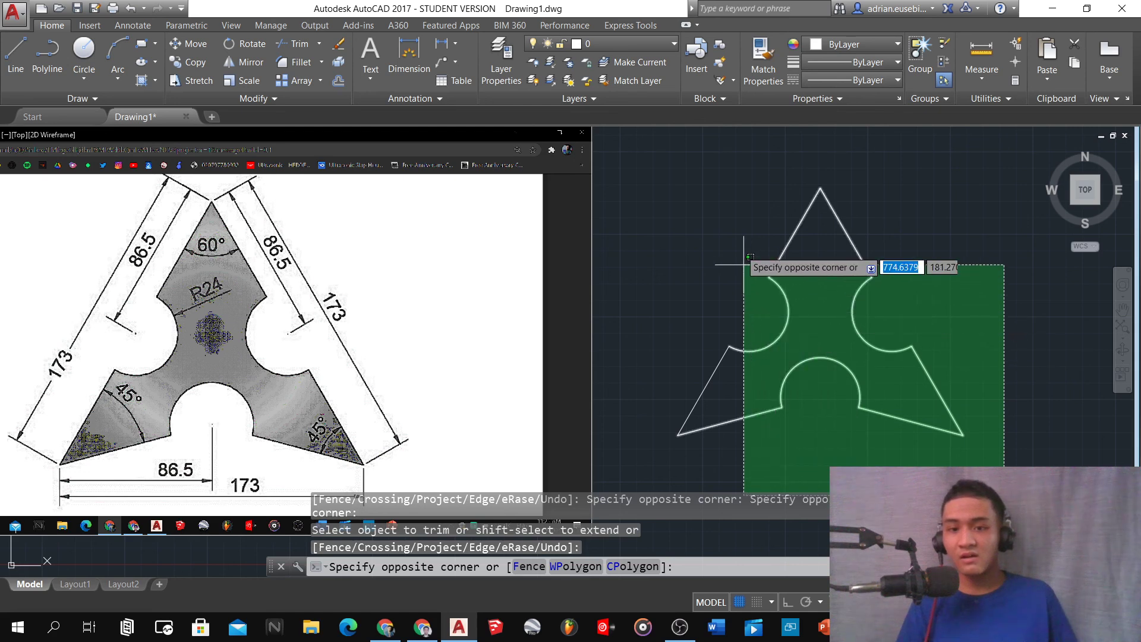
Step: Join all nine lines and arcs with J and confirm the outline selects as one polyline
click(674, 175)
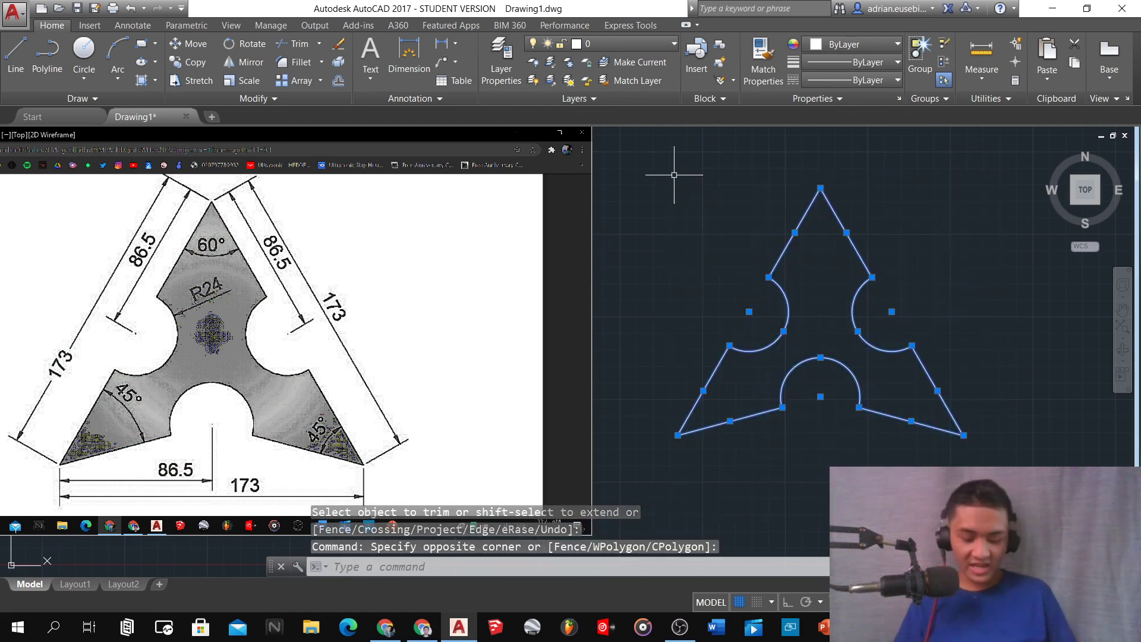
text(J)
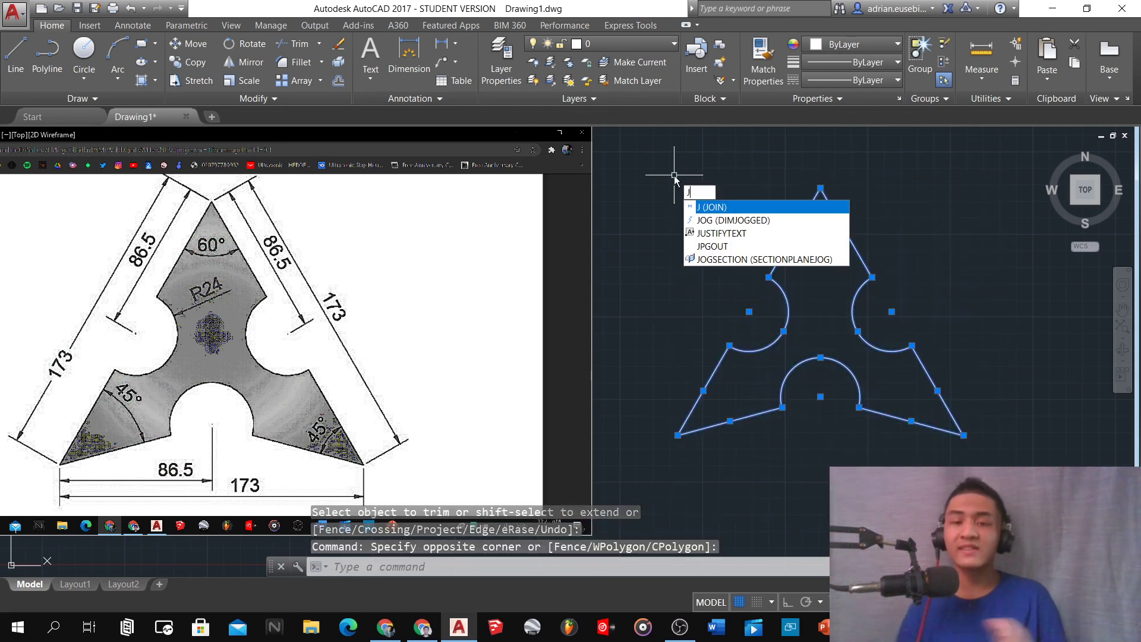
key(Return)
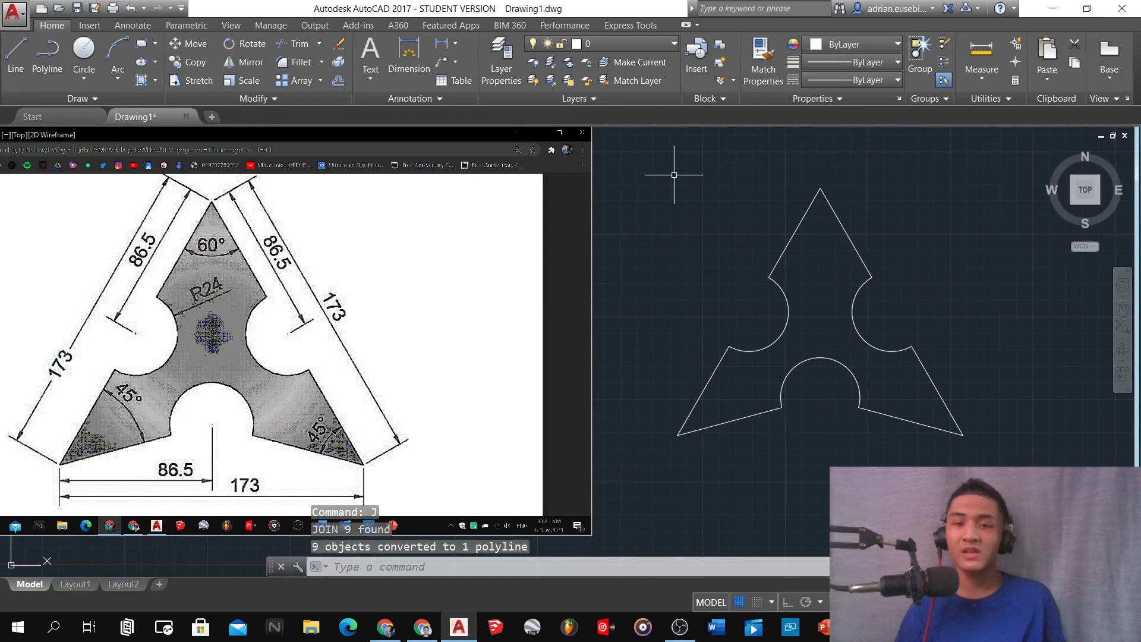
click(894, 303)
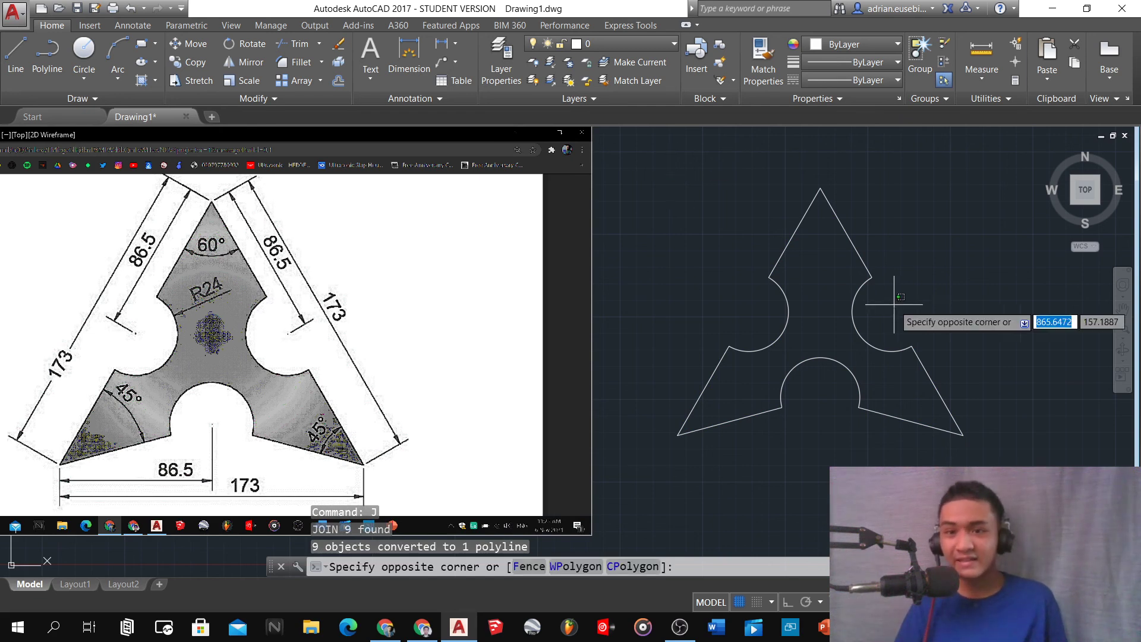
click(821, 269)
key(Escape)
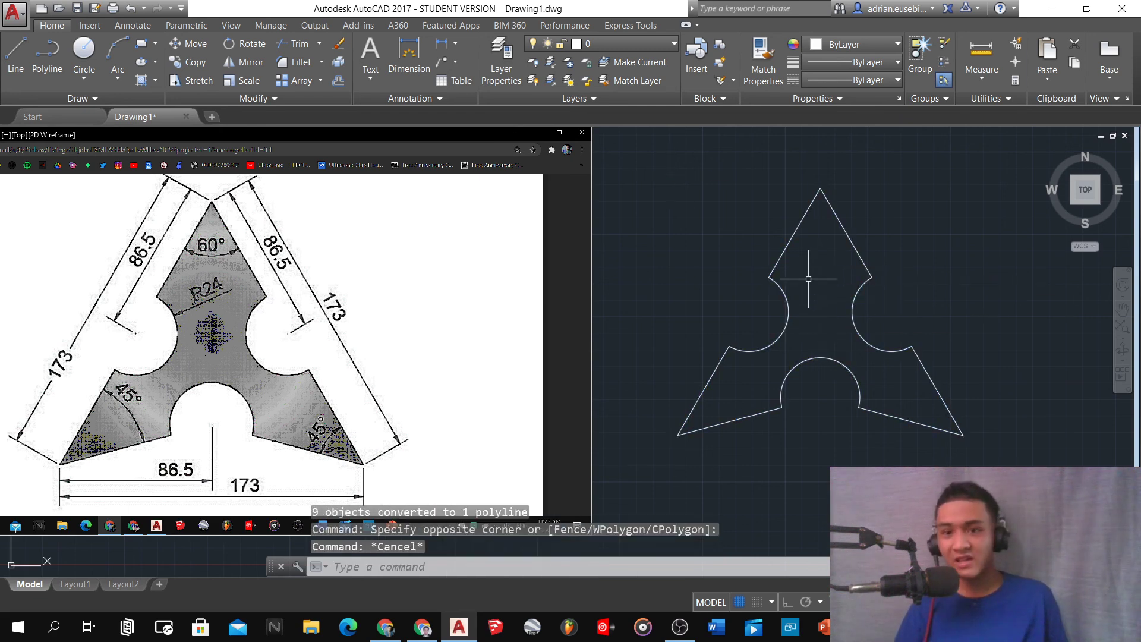